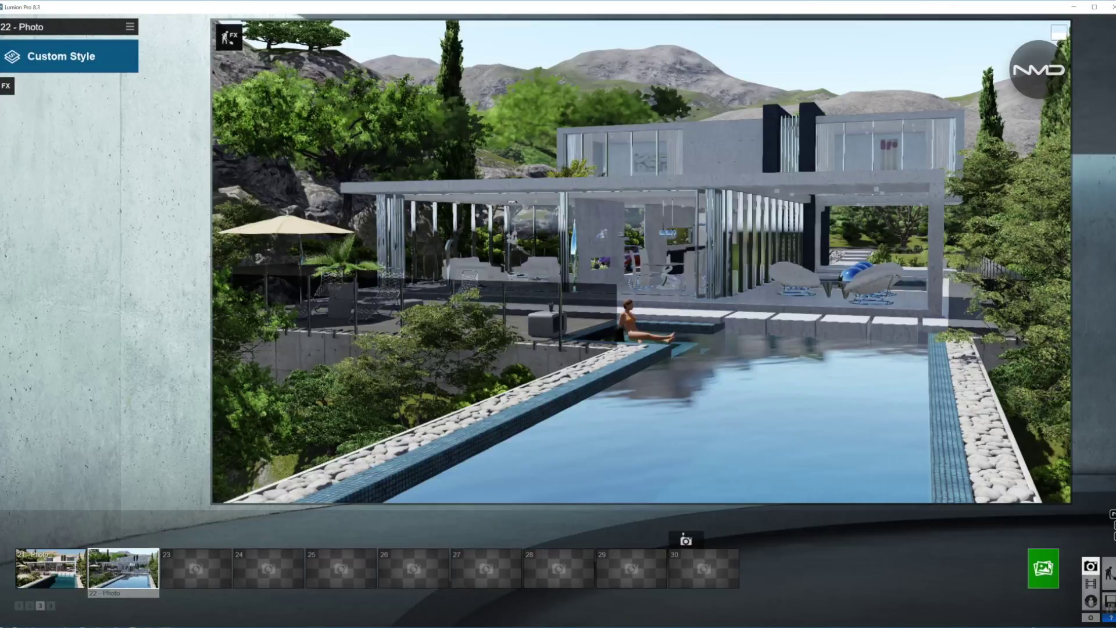
- Render photo 22 as a 1920x1080 JPG image saved to the Desktop and close the finished render
click(1044, 568)
click(468, 437)
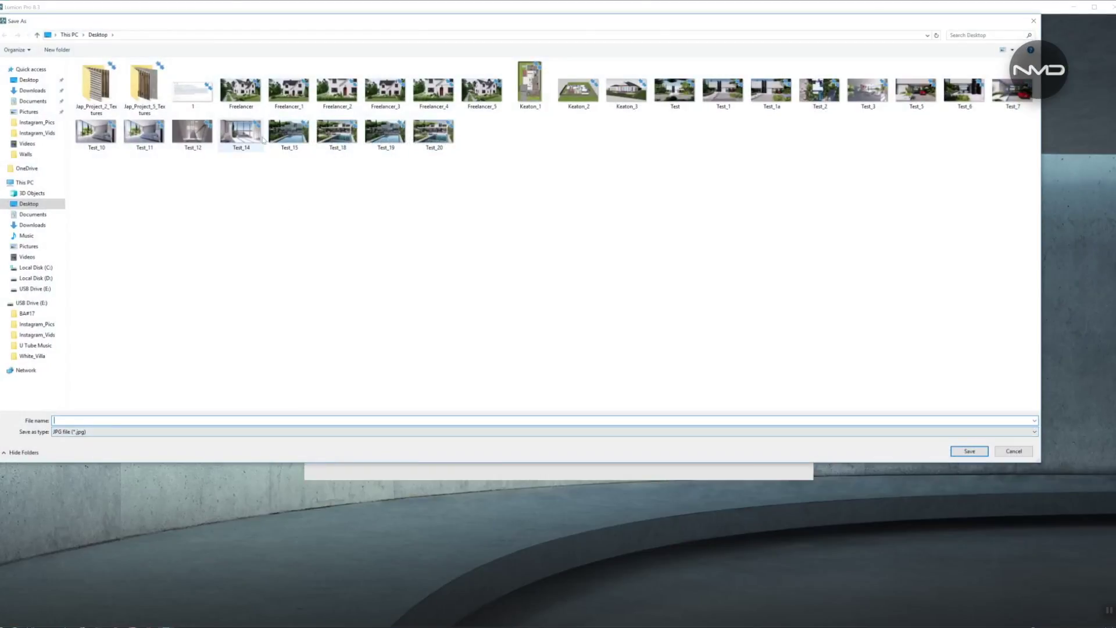
click(396, 132)
key(Return)
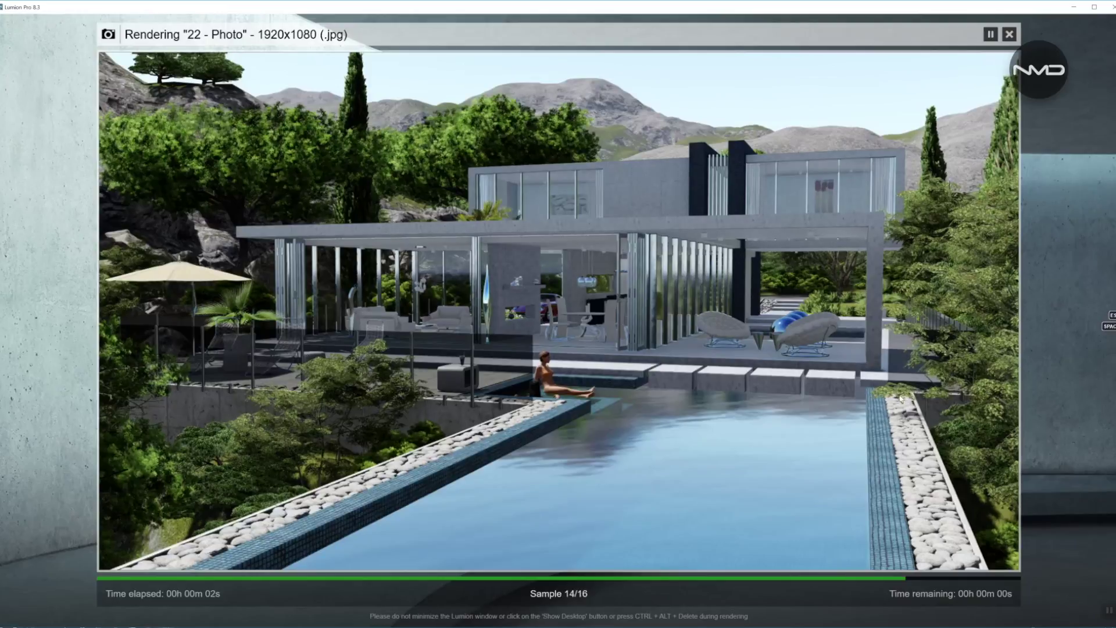
click(951, 555)
- Store the current camera view in photo slot 23 and apply the Daytime style to it
click(198, 567)
click(177, 540)
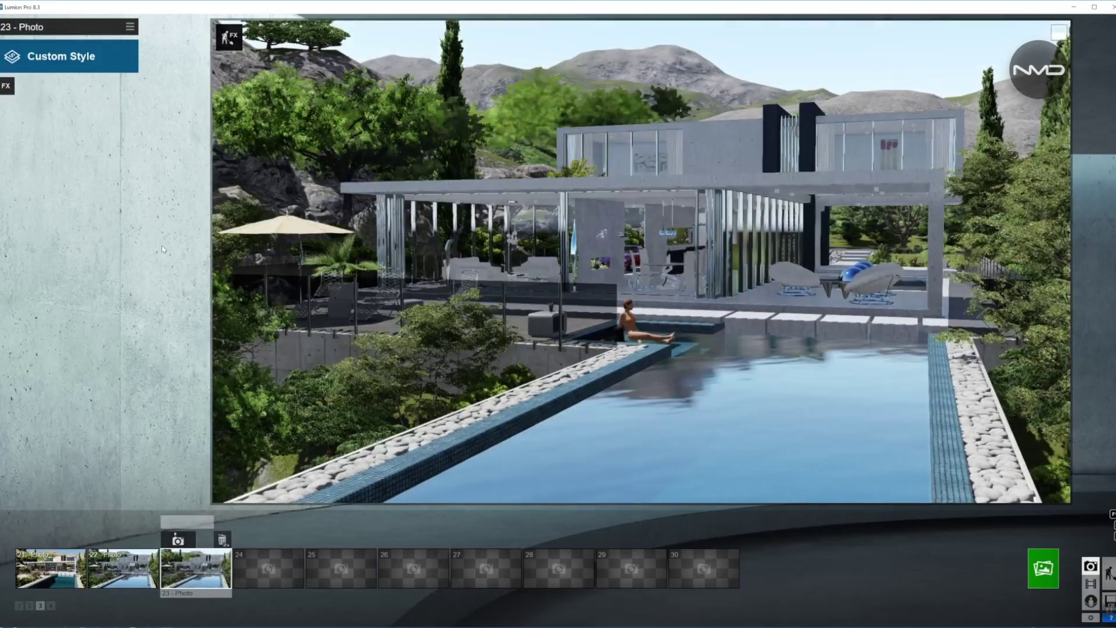
click(77, 58)
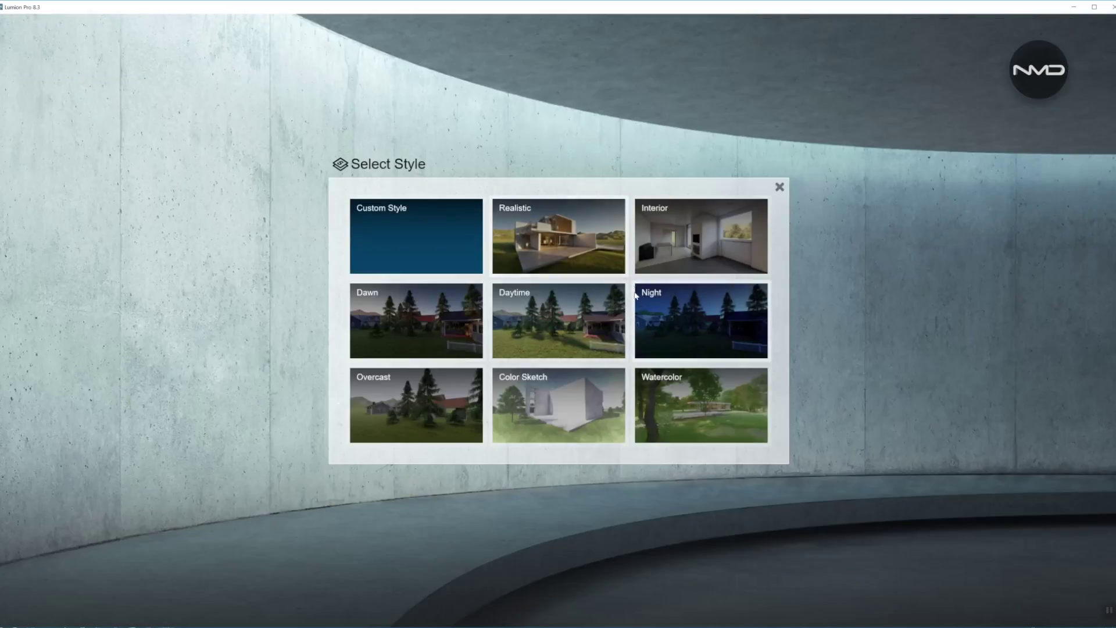
click(559, 329)
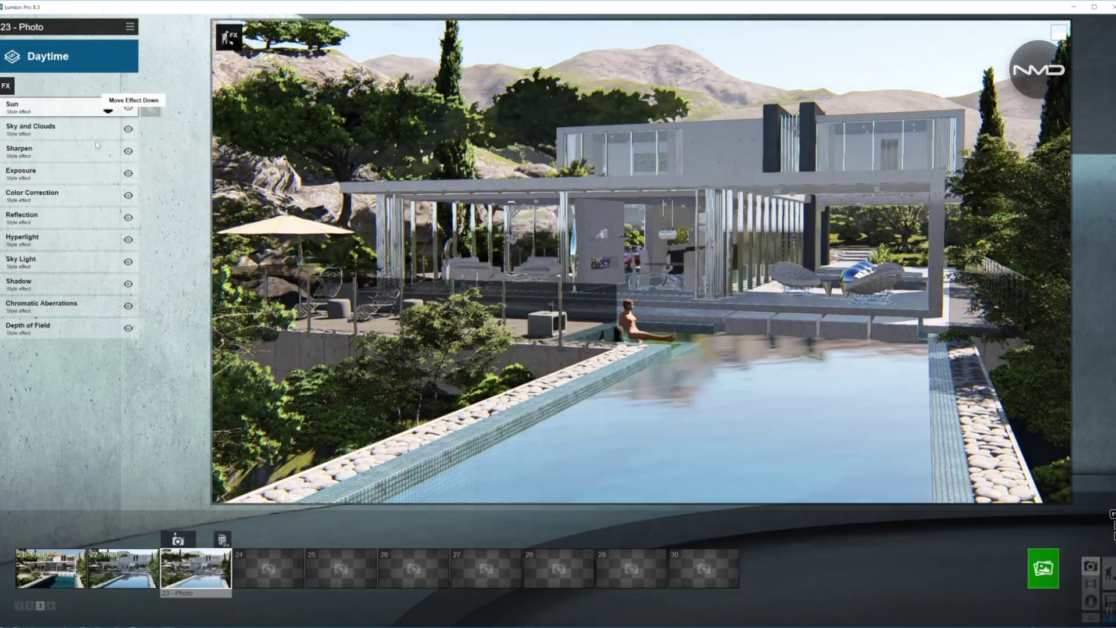
click(107, 112)
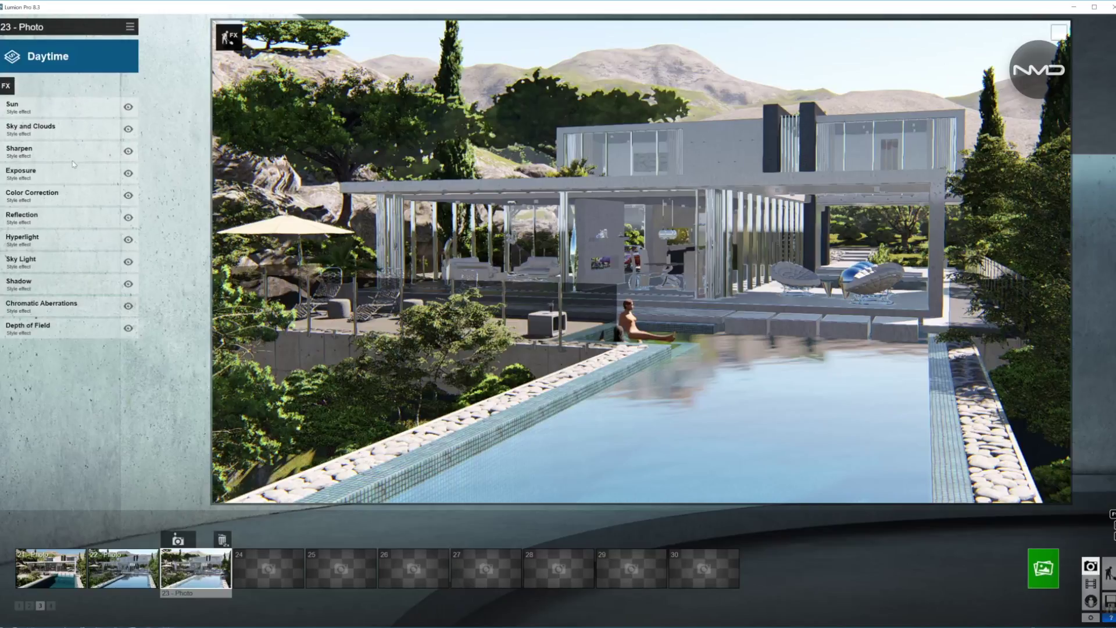
- Lower the heading in the Sun effect so direct sunlight falls on the pool-facing front of the house
click(65, 106)
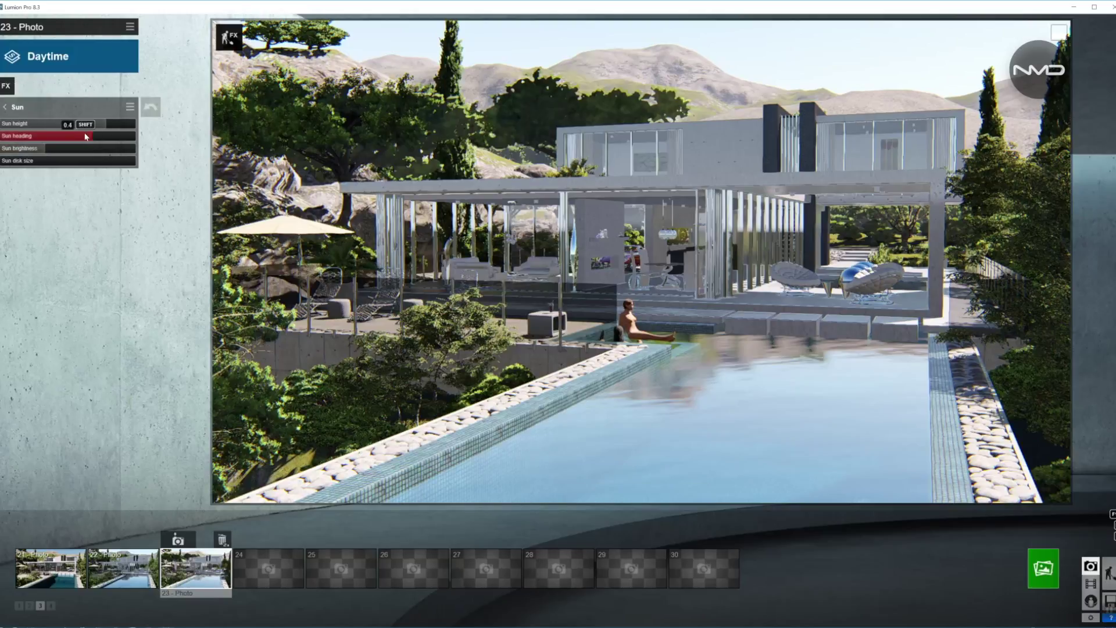
drag(85, 136, 55, 137)
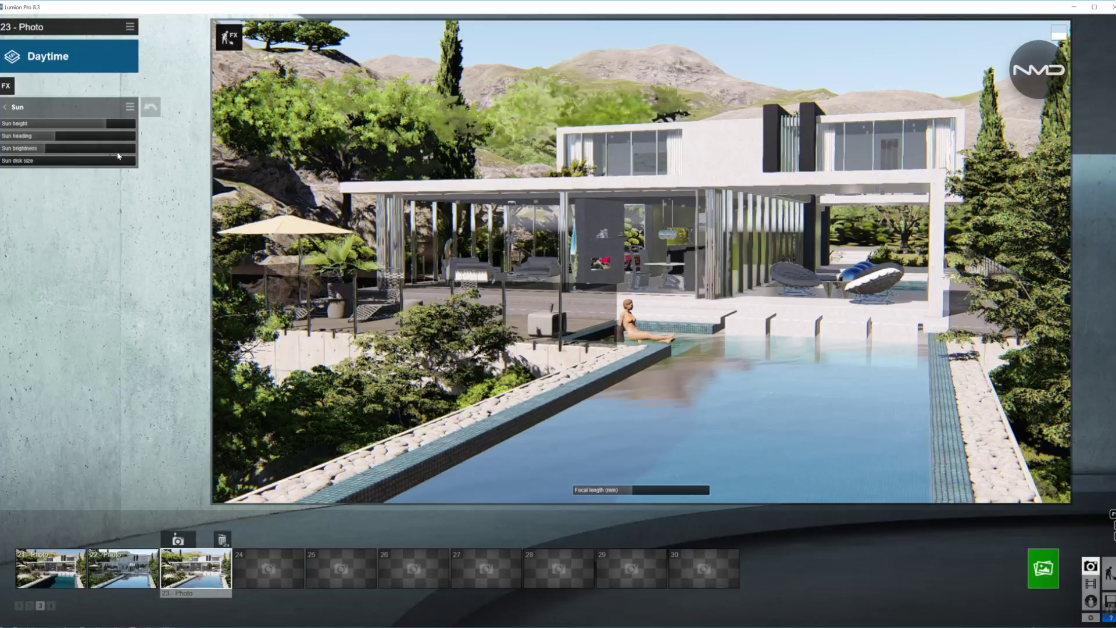
mouse_move(34, 150)
click(5, 108)
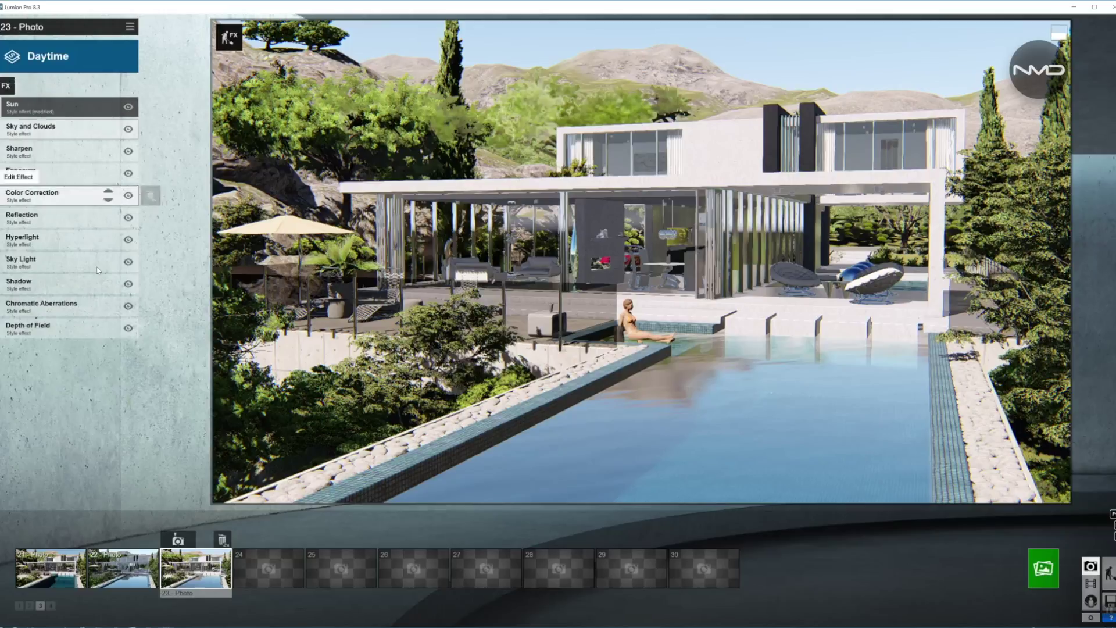
- In the Sky and Clouds effect, raise High Clouds to slightly over half, increase the cloud Position and slightly reduce Sky brightness
click(63, 128)
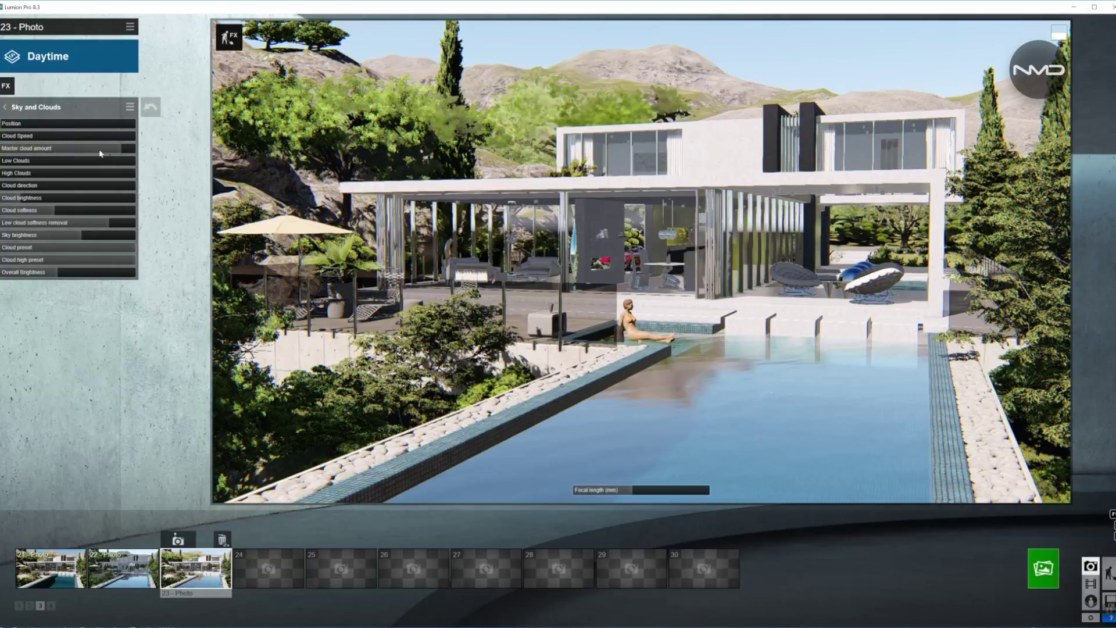
click(102, 179)
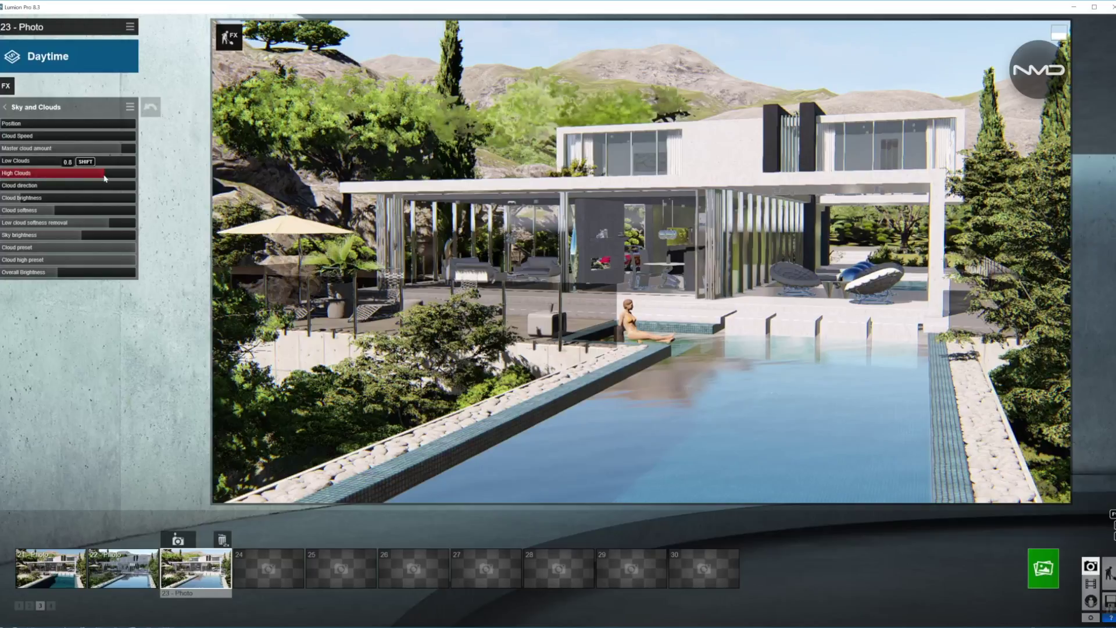
drag(103, 179, 84, 175)
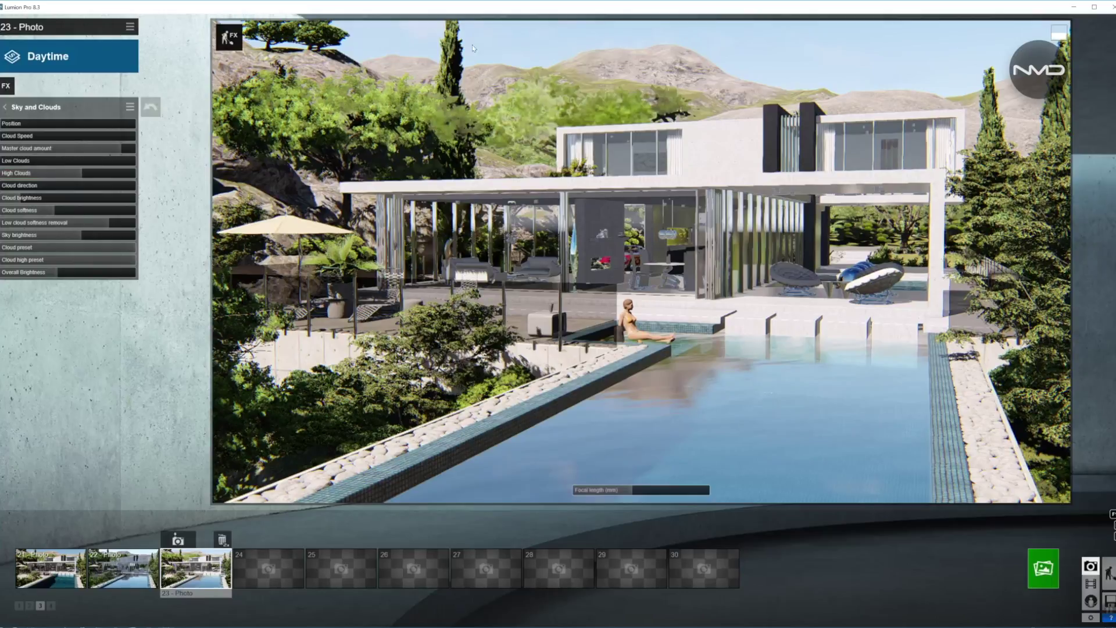
drag(35, 124, 65, 128)
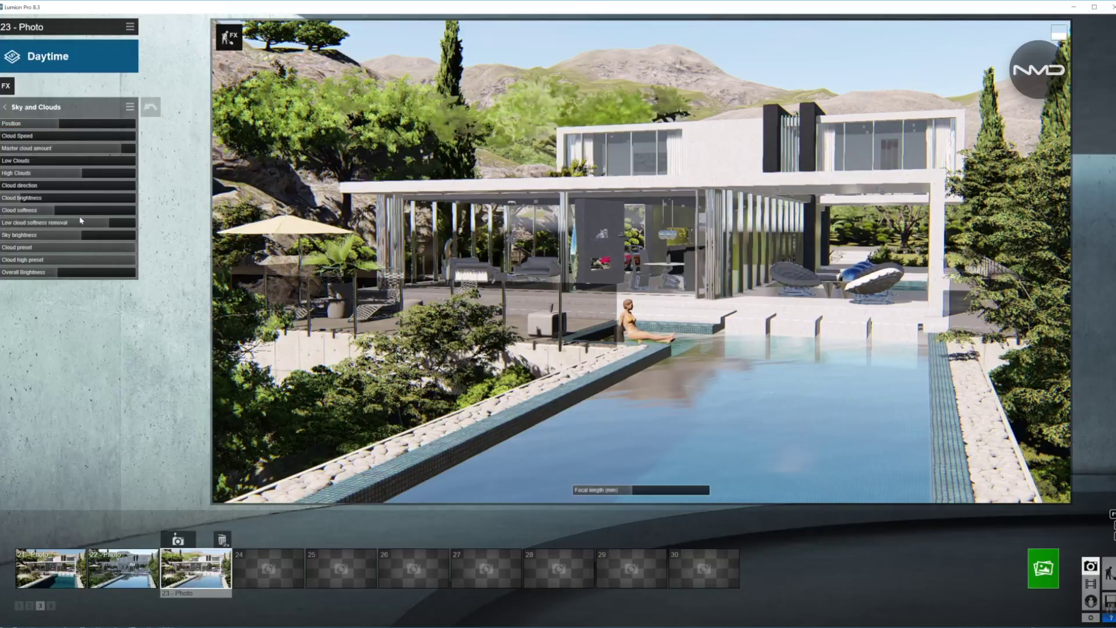
drag(80, 237, 78, 237)
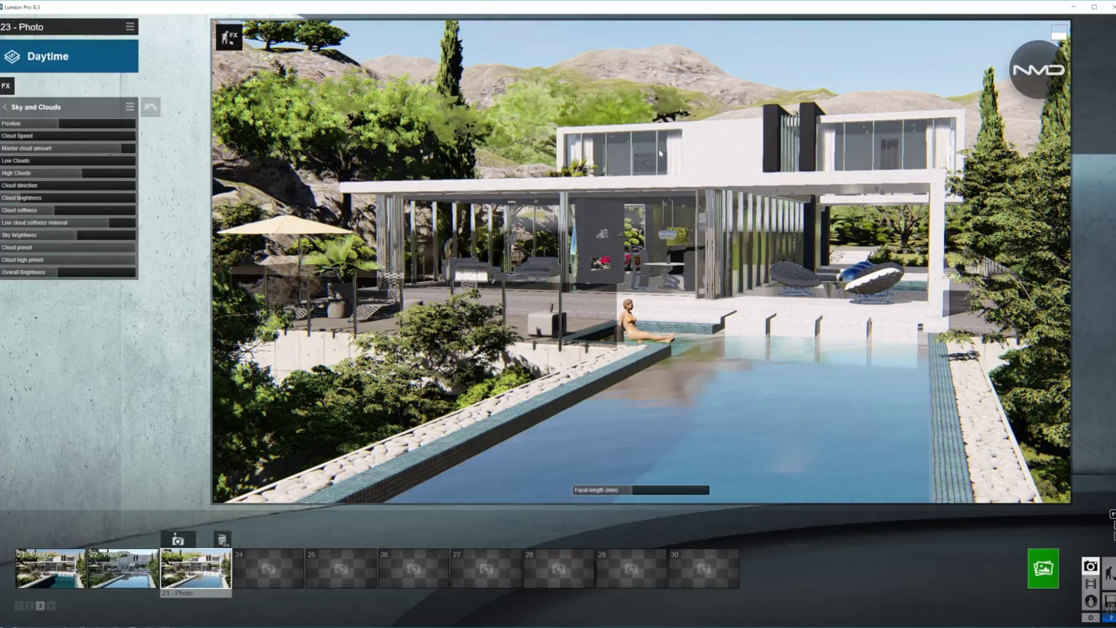
click(6, 108)
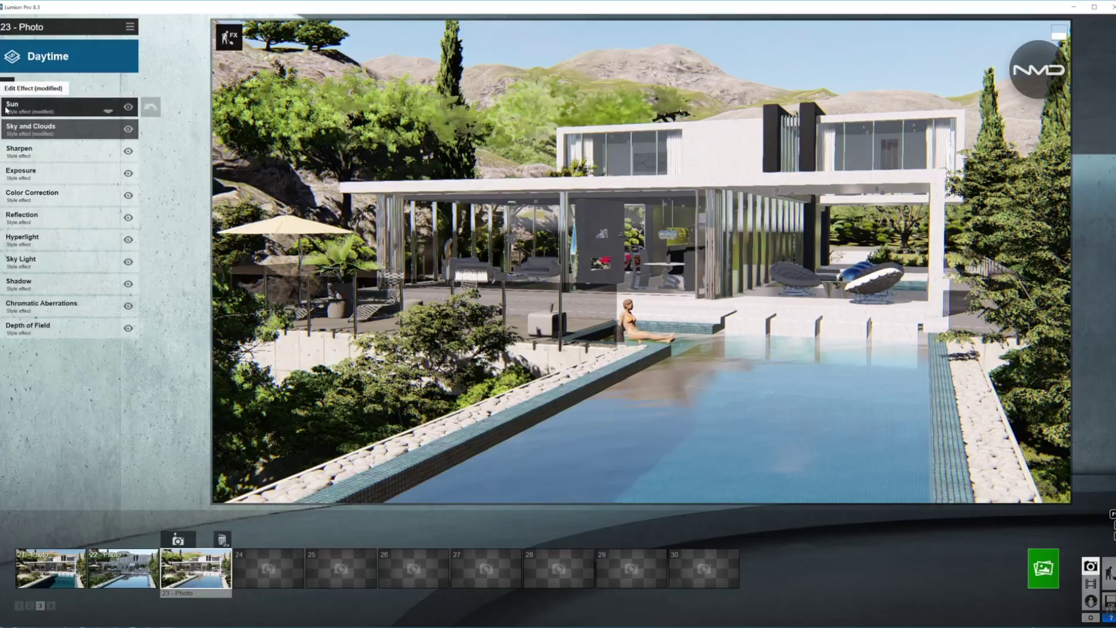
- Set the Sharpen effect's intensity to 0.4 and the Color Correction effect's contrast to 0.4
click(23, 149)
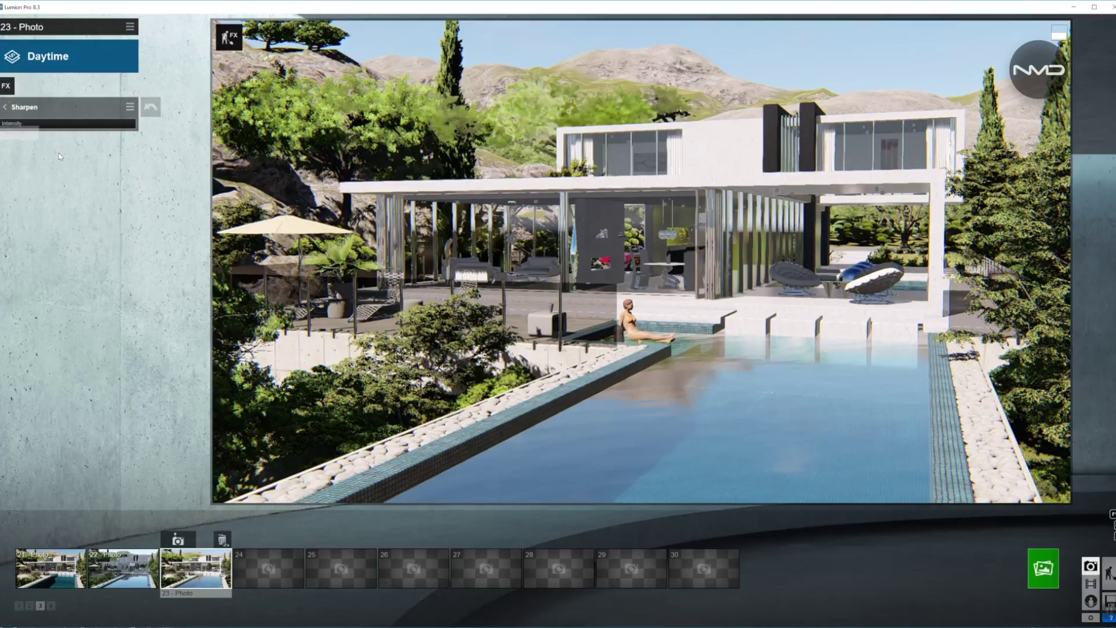
click(27, 126)
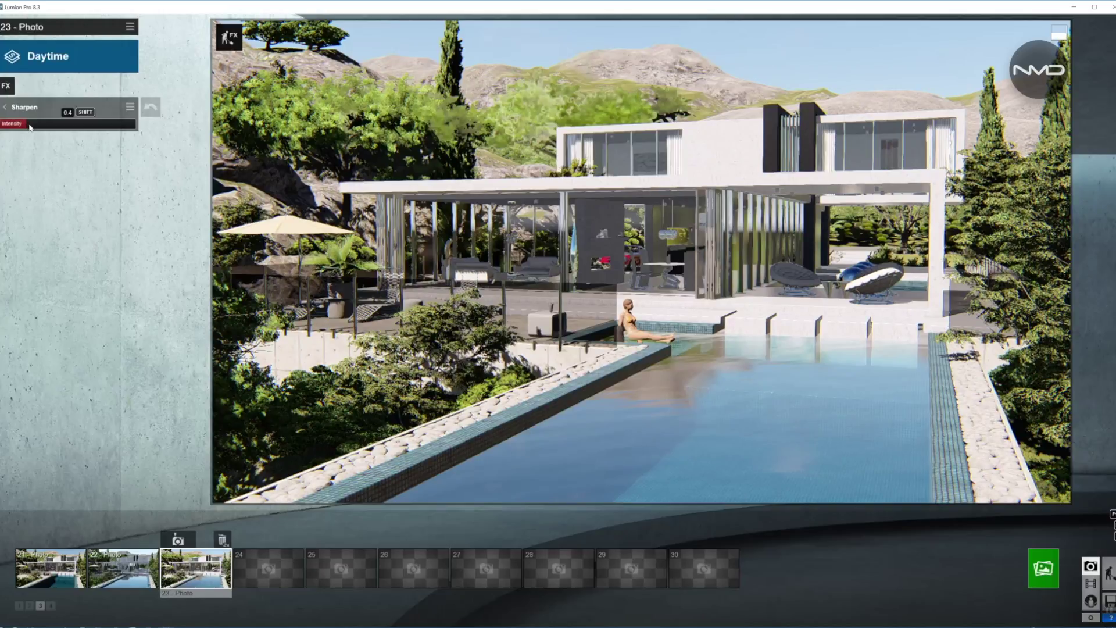
click(7, 108)
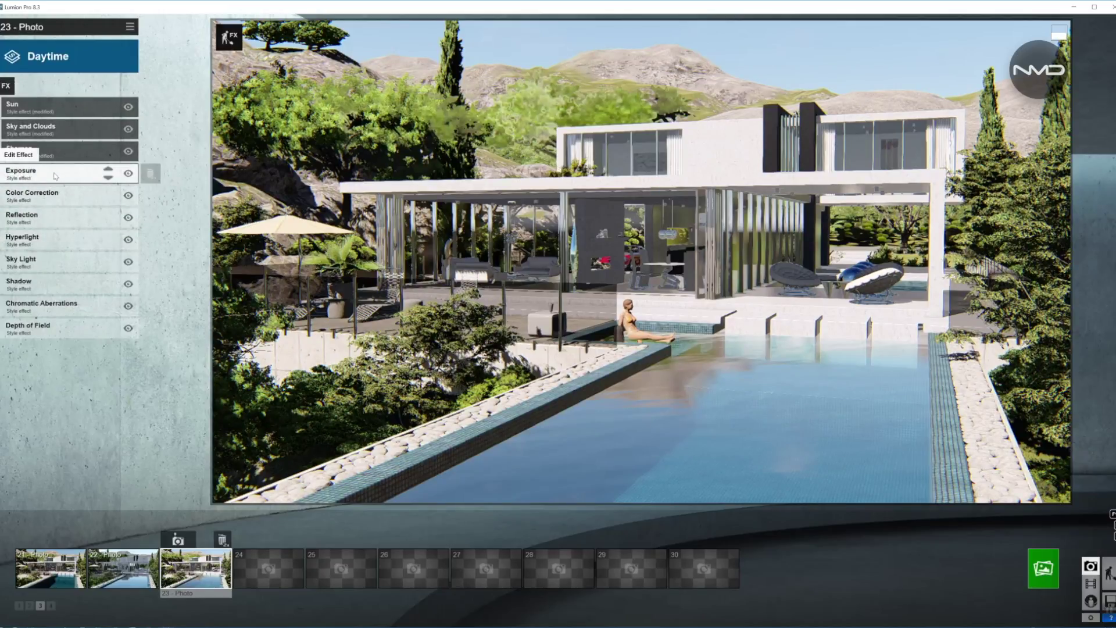
click(59, 204)
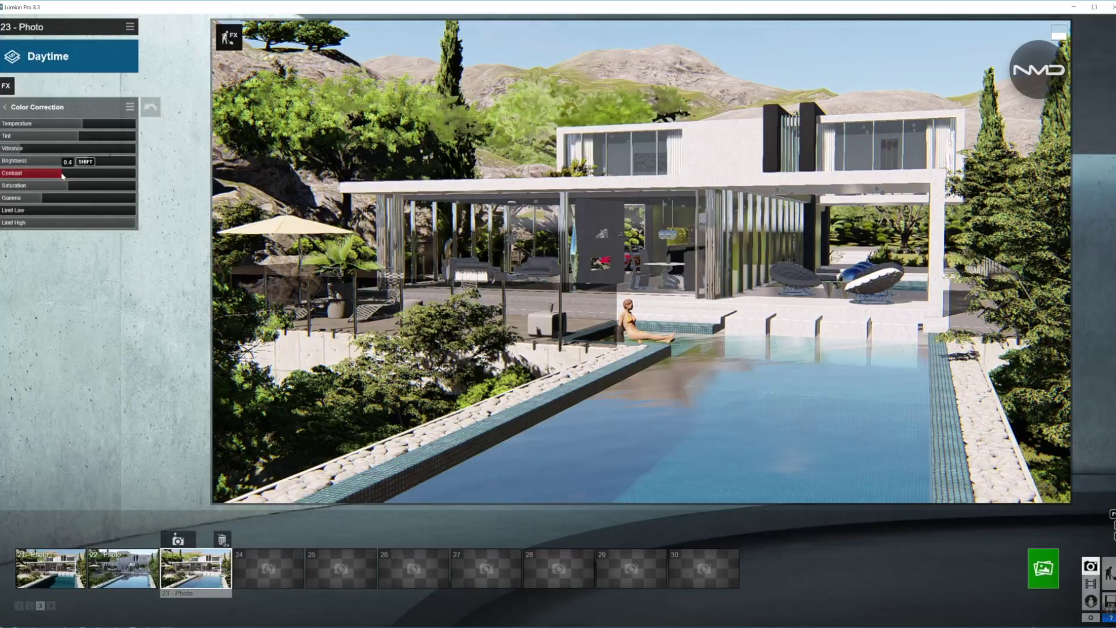
click(7, 111)
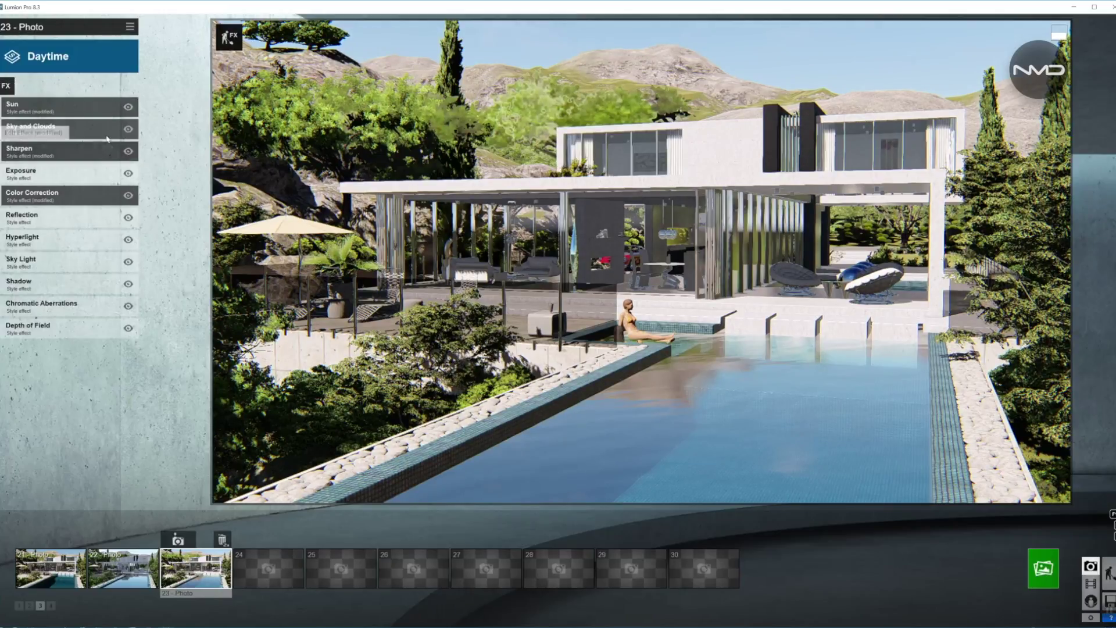
- In the Reflection effect, add two reflection planes on the glass railings of the terrace with the parasol
click(74, 218)
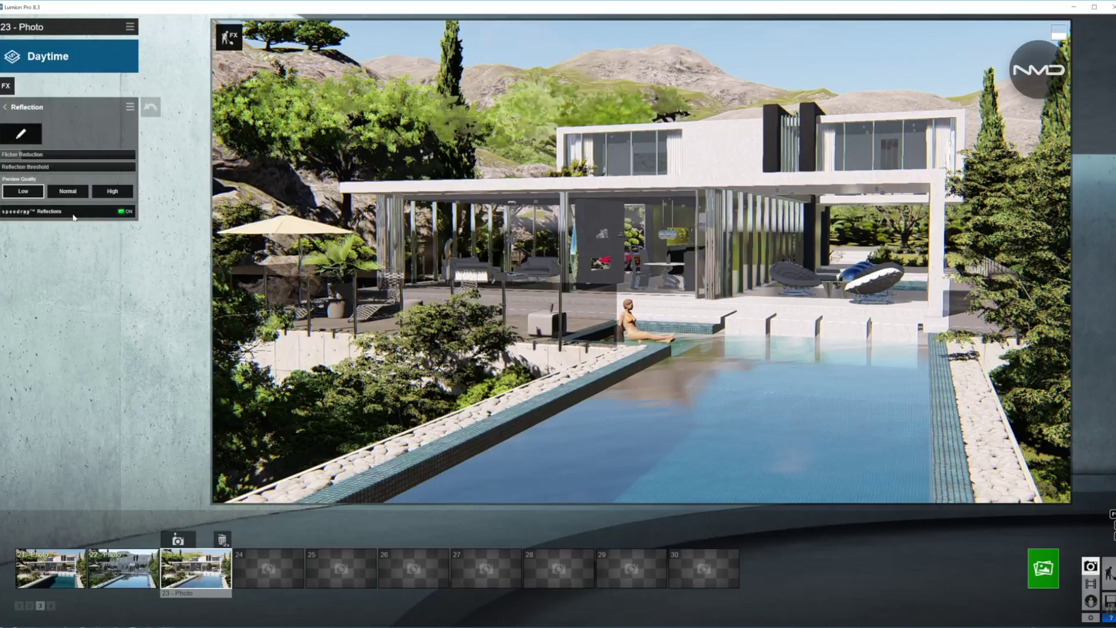
click(22, 134)
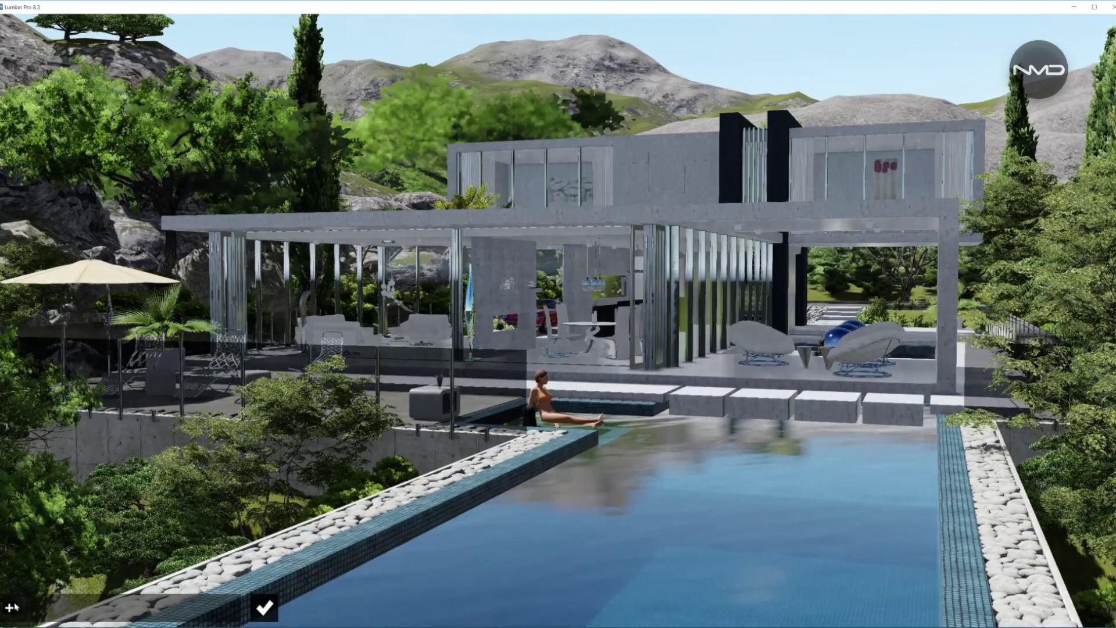
click(11, 607)
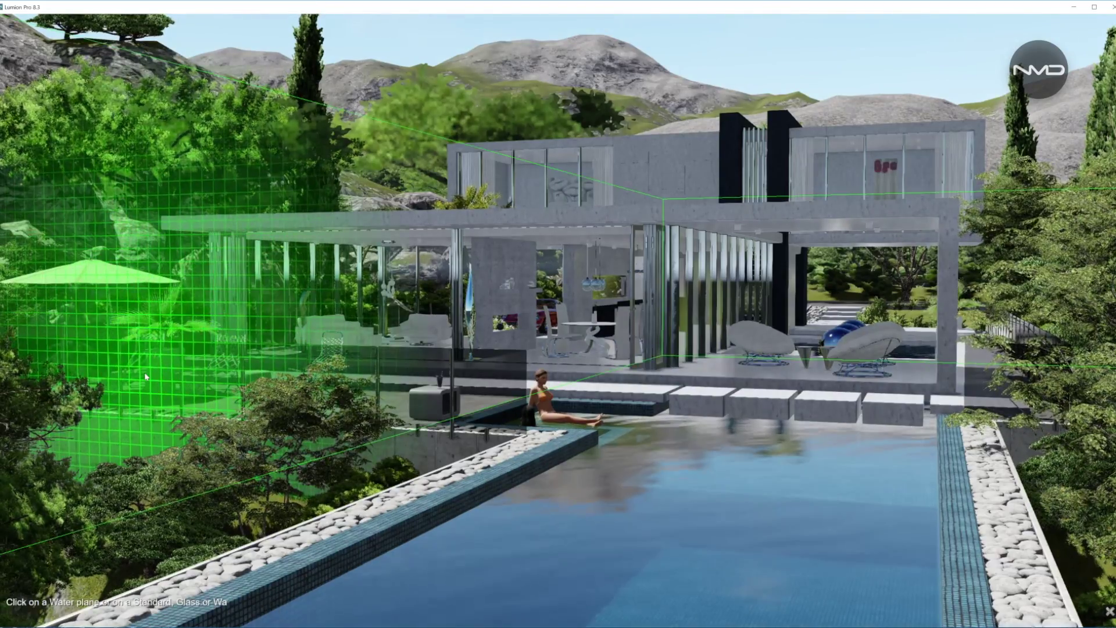
click(146, 375)
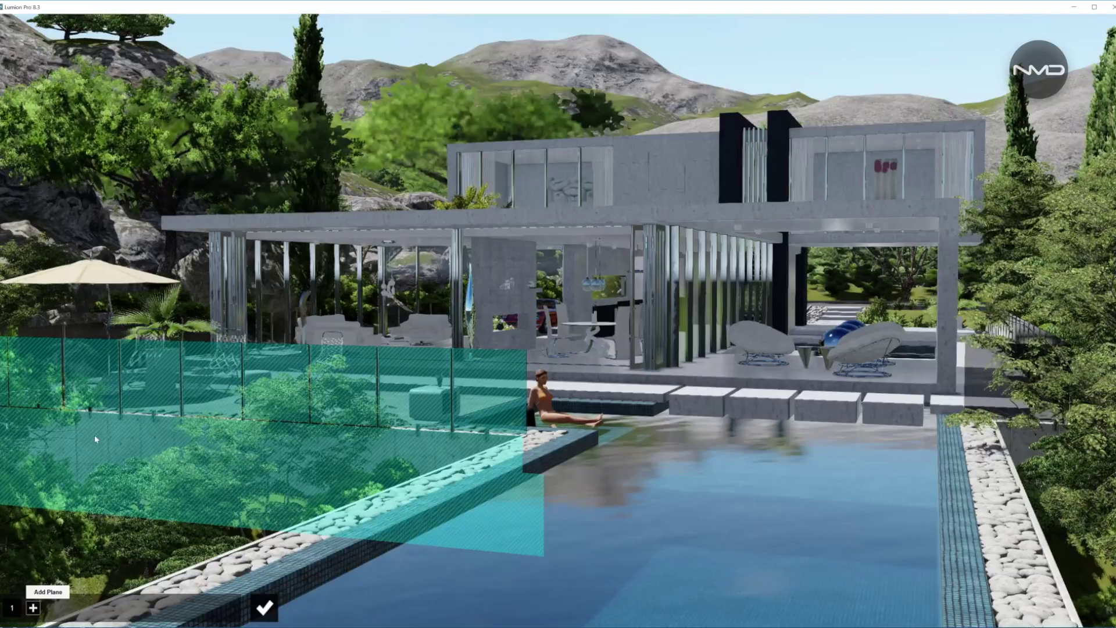
click(32, 608)
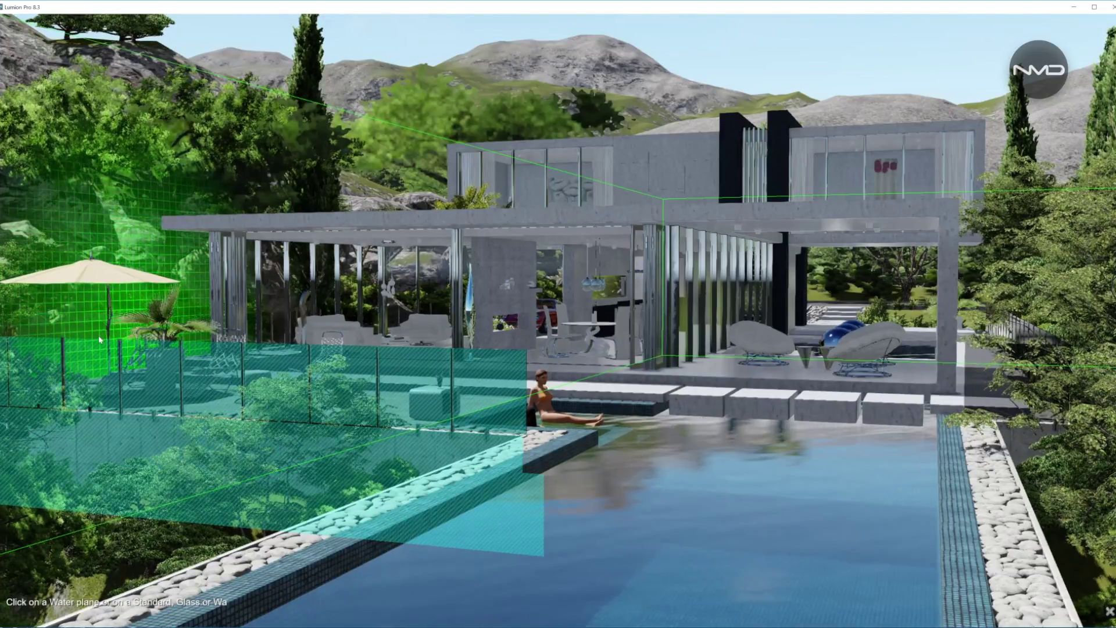
click(96, 335)
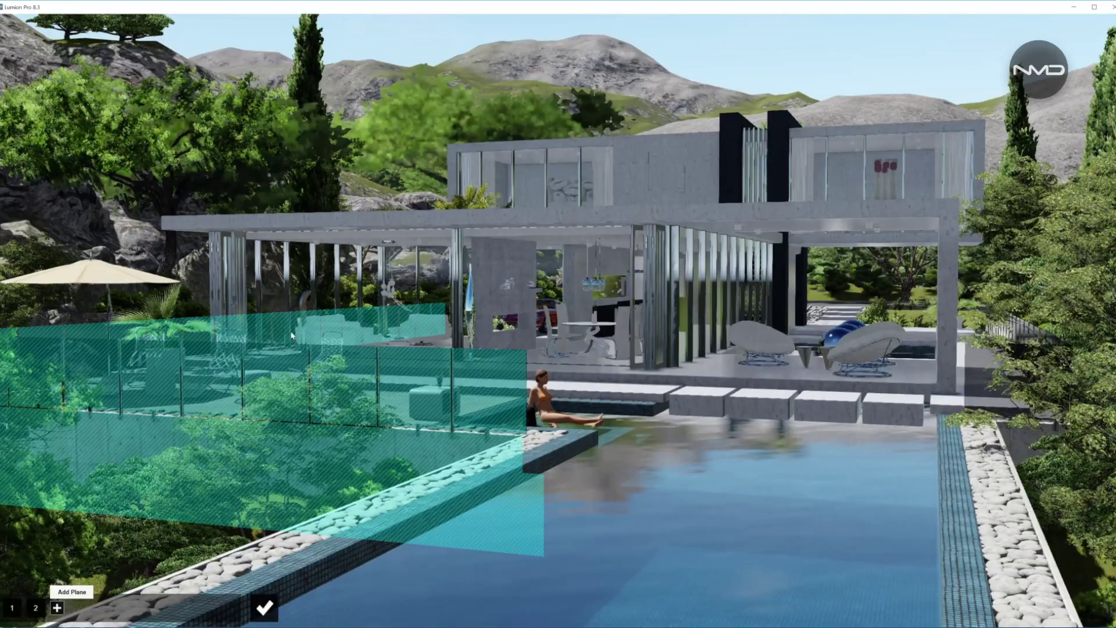
- Add reflection planes on the ground-floor living room glazing, the adjoining glass panels and the upper-floor windows
click(299, 291)
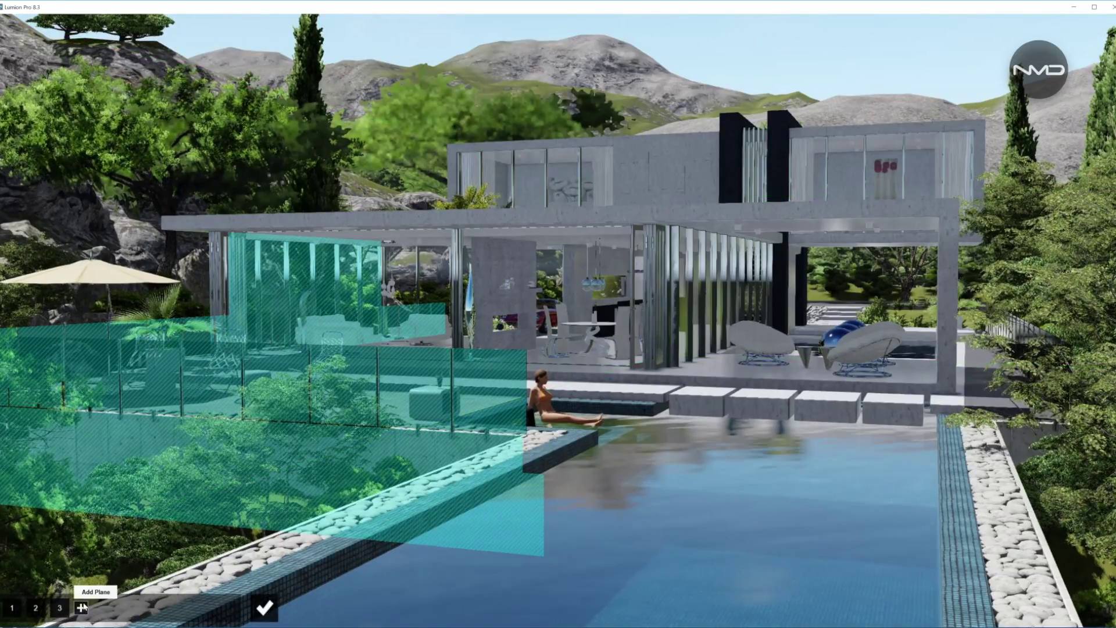
click(82, 608)
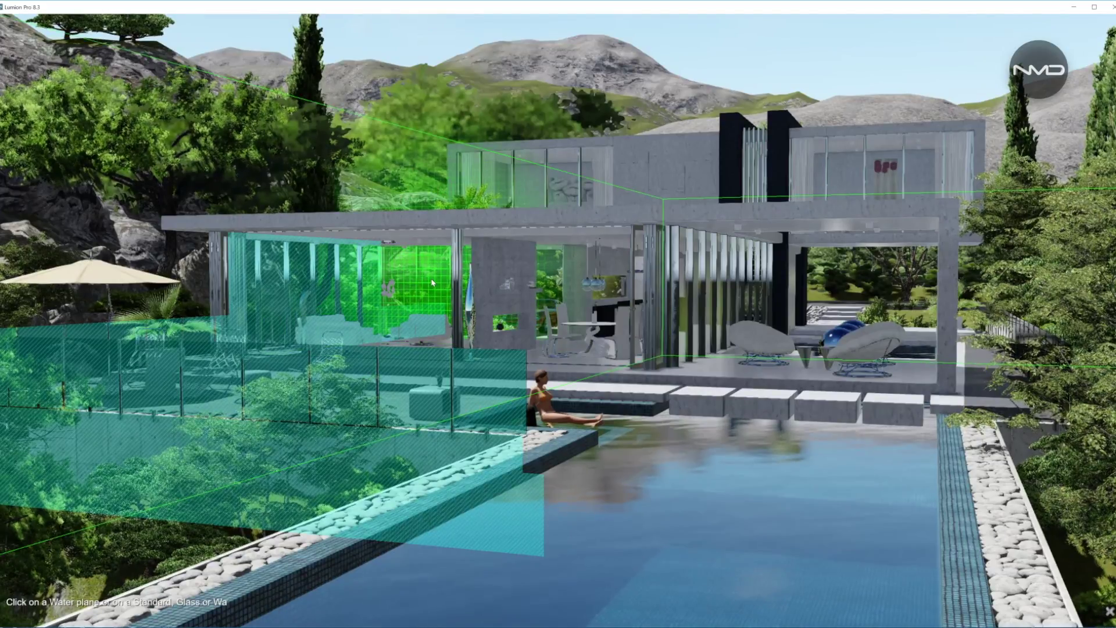
click(432, 283)
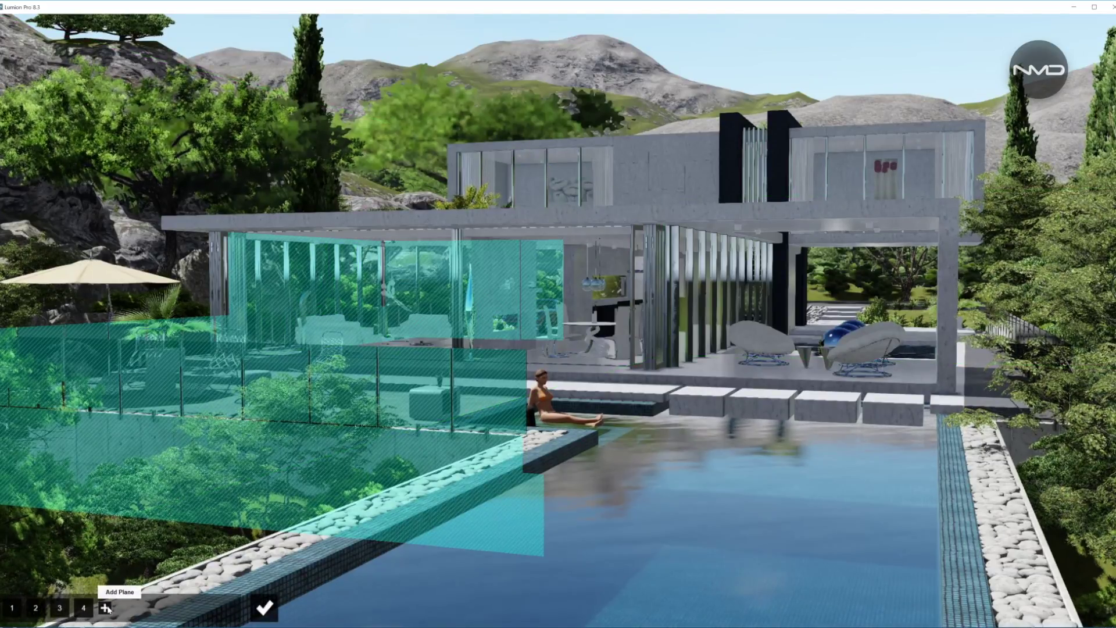
click(106, 607)
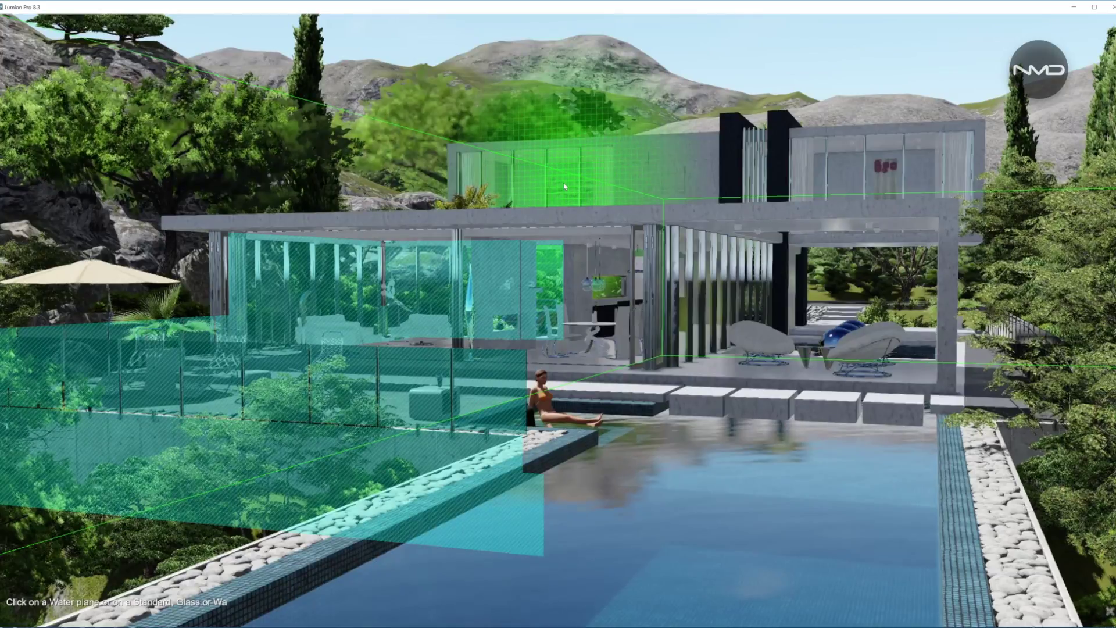
click(564, 186)
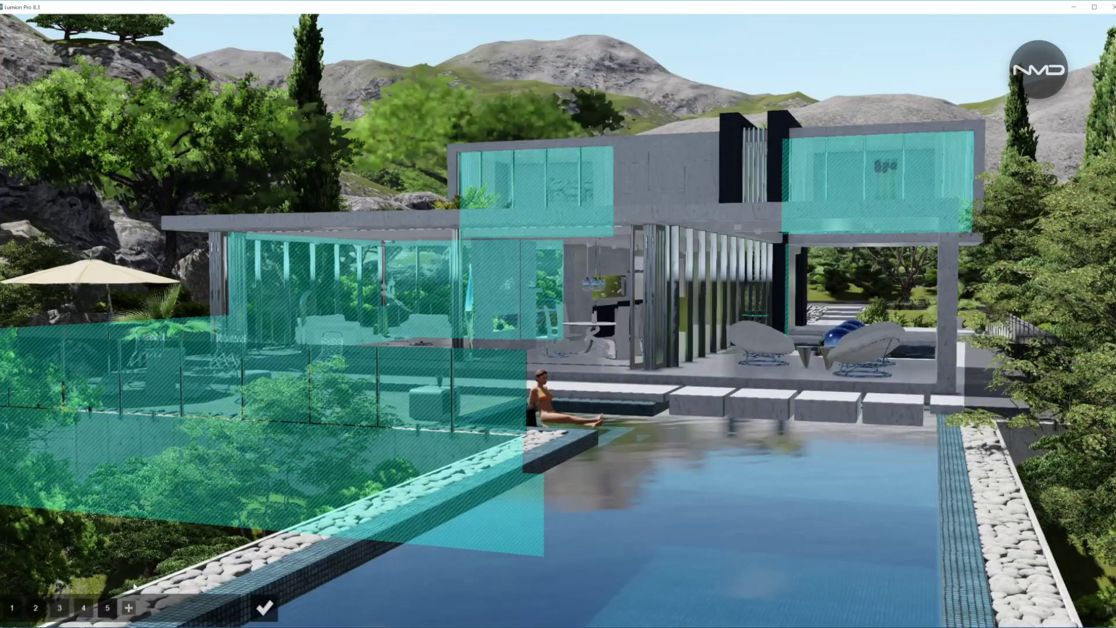
- Add two reflection planes on the glass railings beside the pool's far edge, opposite the parasol terrace
click(129, 608)
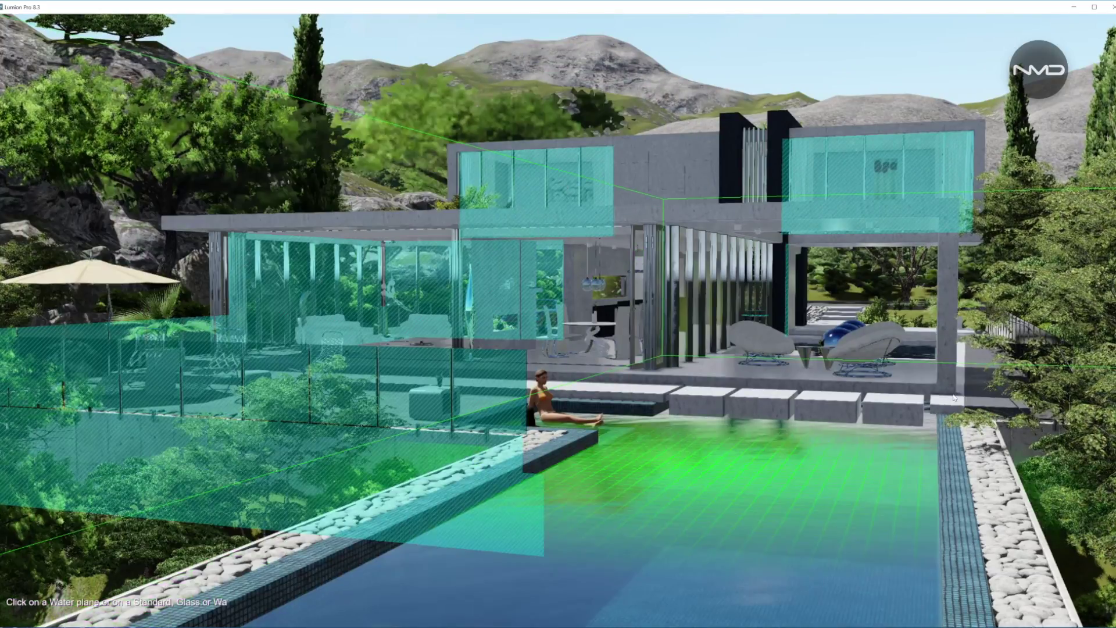
click(1017, 407)
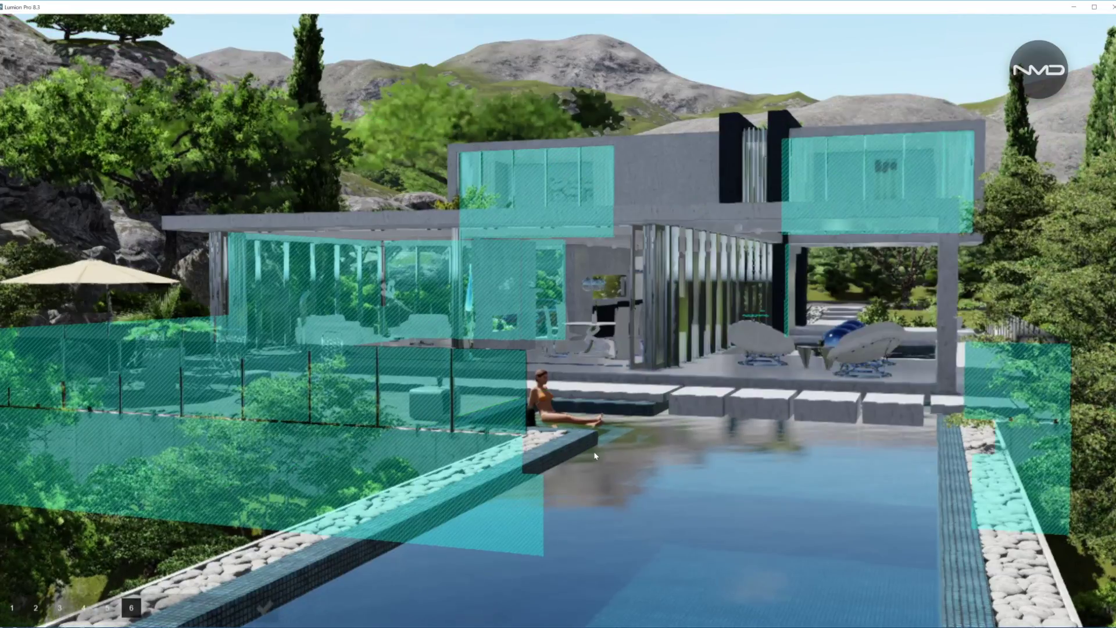
click(153, 608)
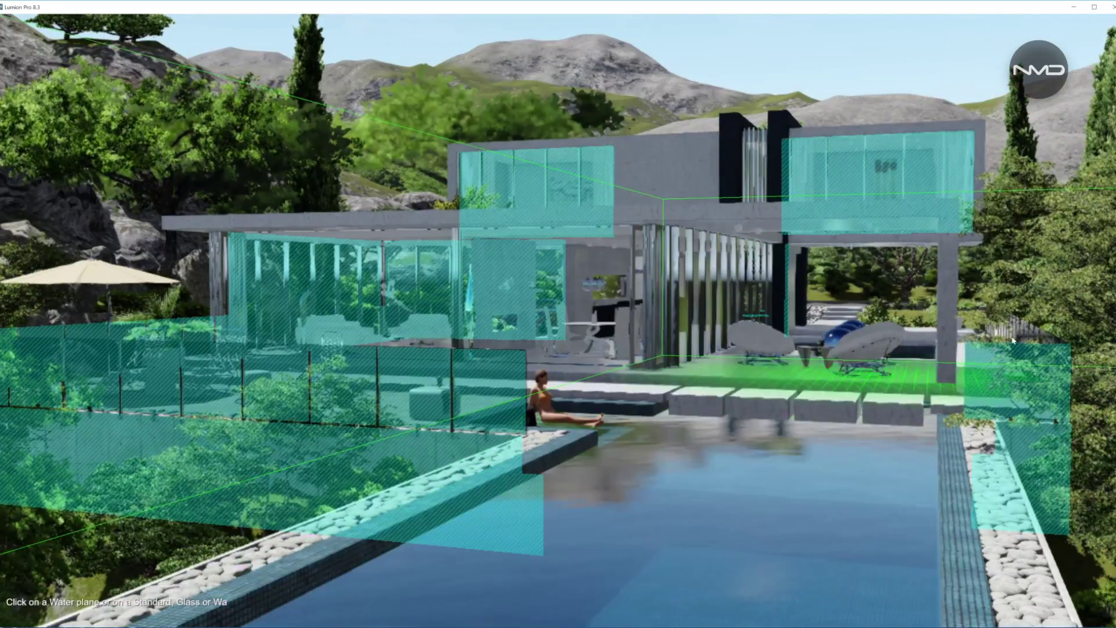
click(1021, 336)
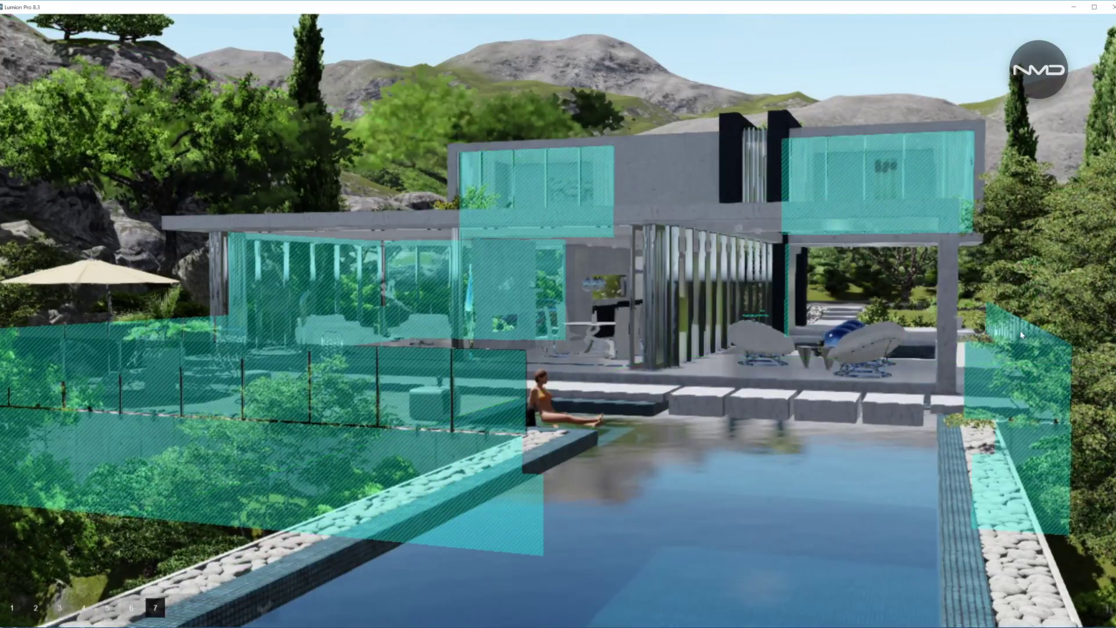
- Add reflection planes on the long slatted glass wall beside the lounge chairs, the pool water and the terrace floor, and finish editing the Reflection effect
click(178, 608)
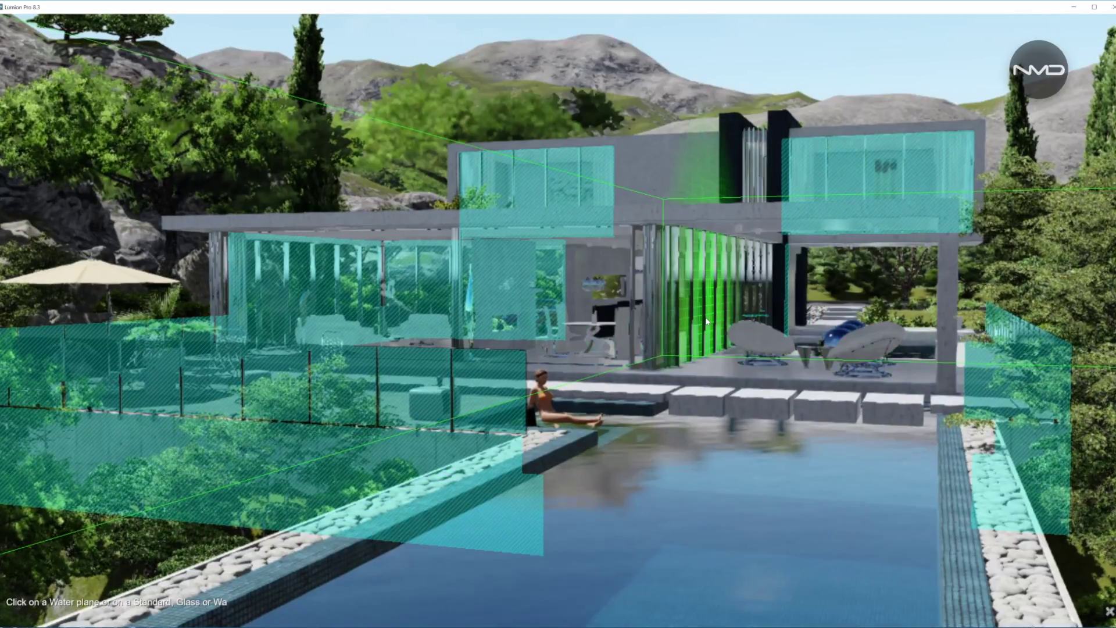
click(707, 322)
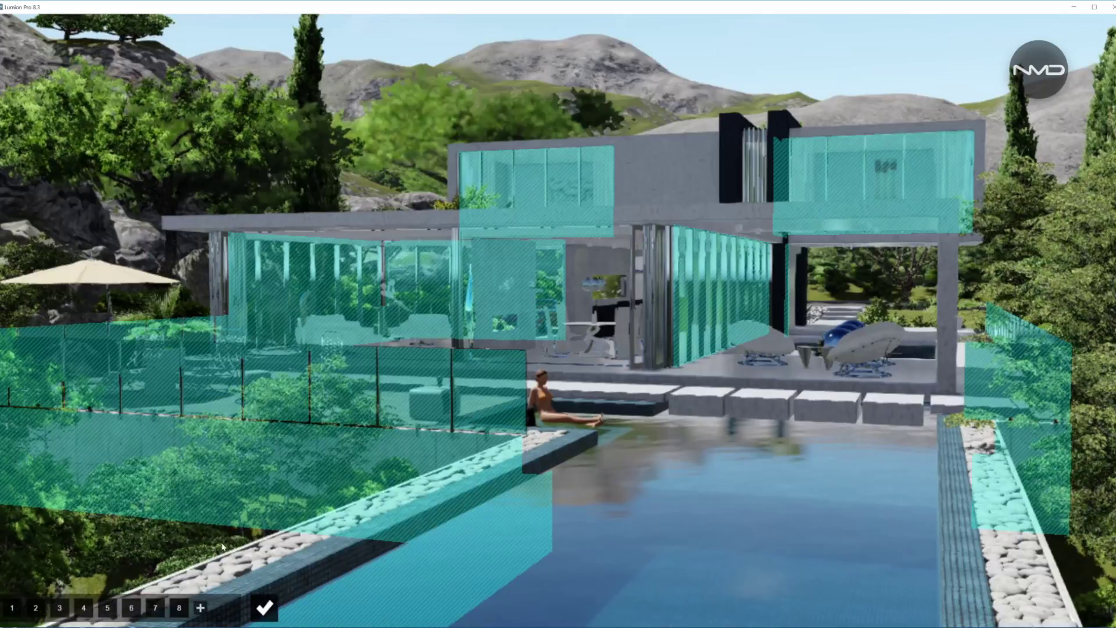
click(201, 608)
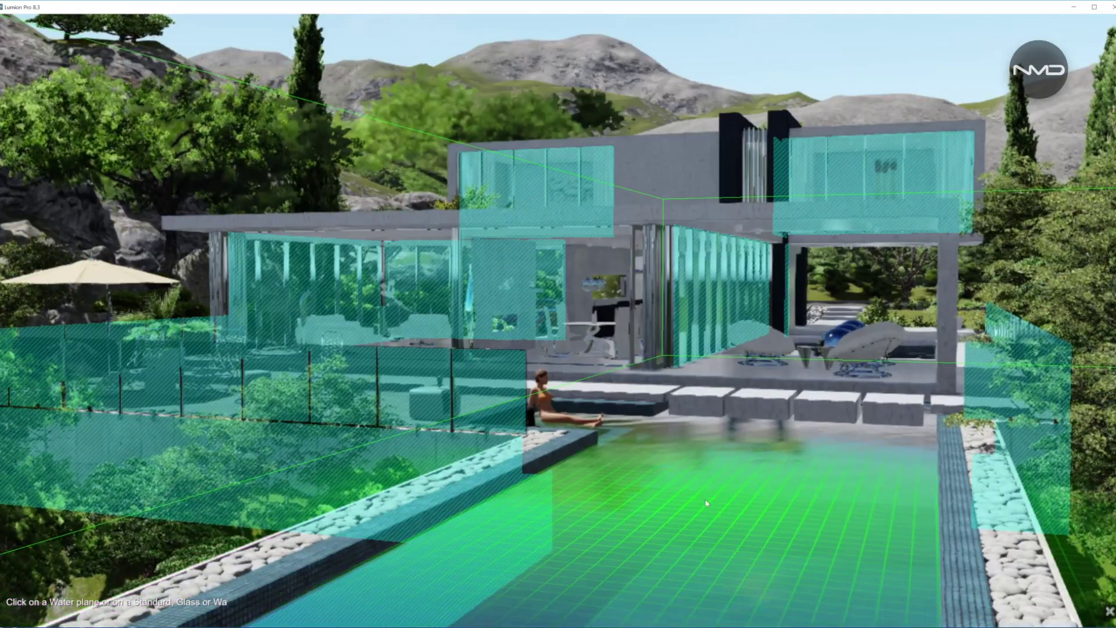
click(707, 503)
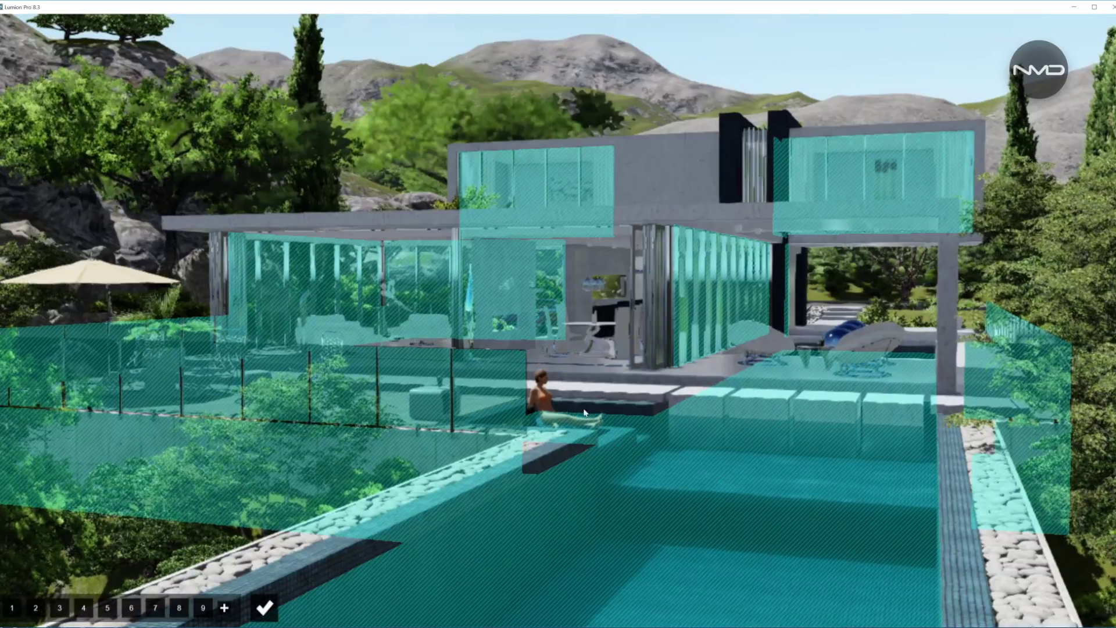
click(224, 609)
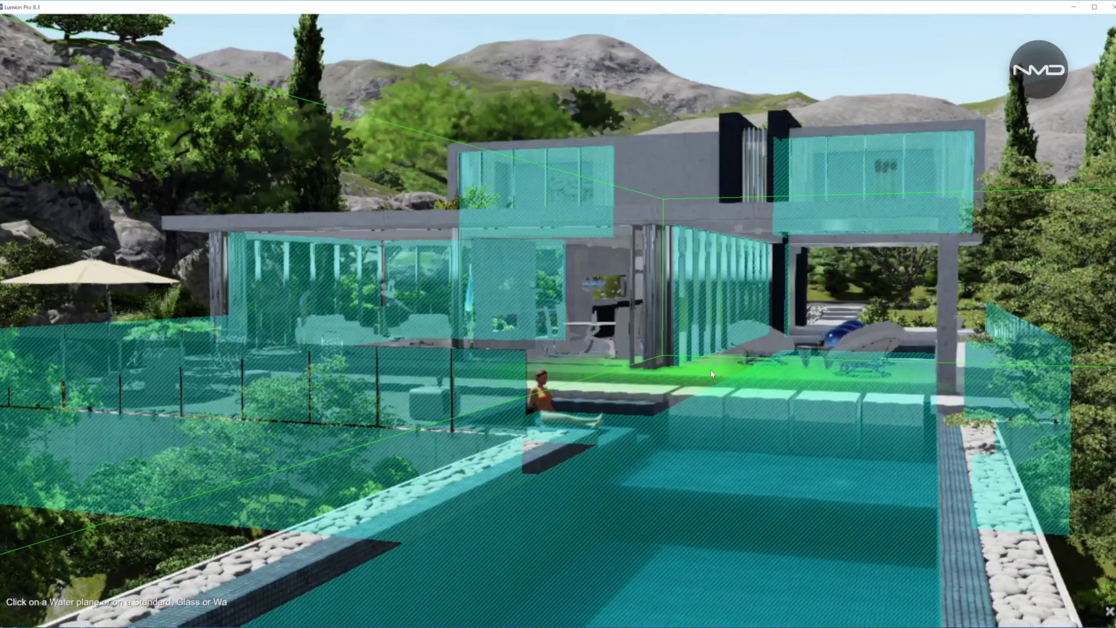
click(714, 373)
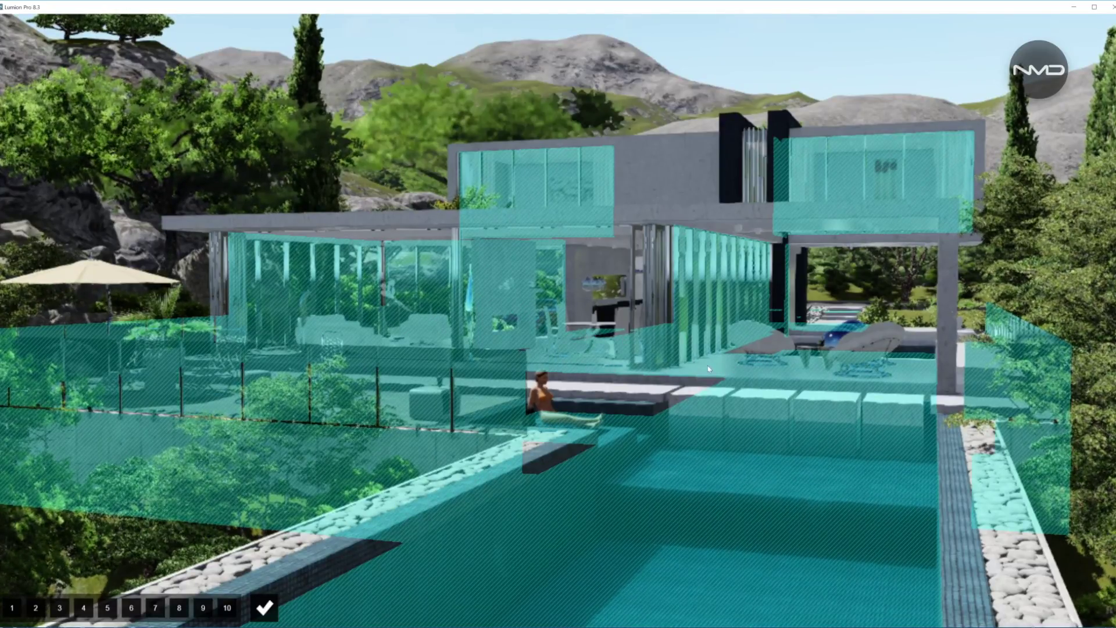
click(265, 608)
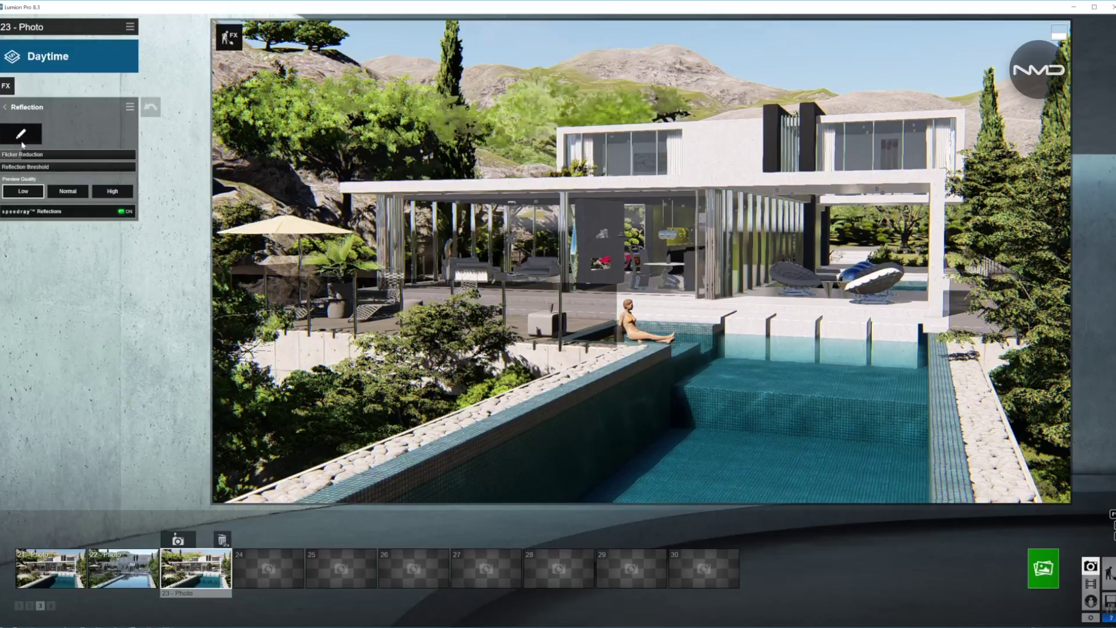
click(6, 108)
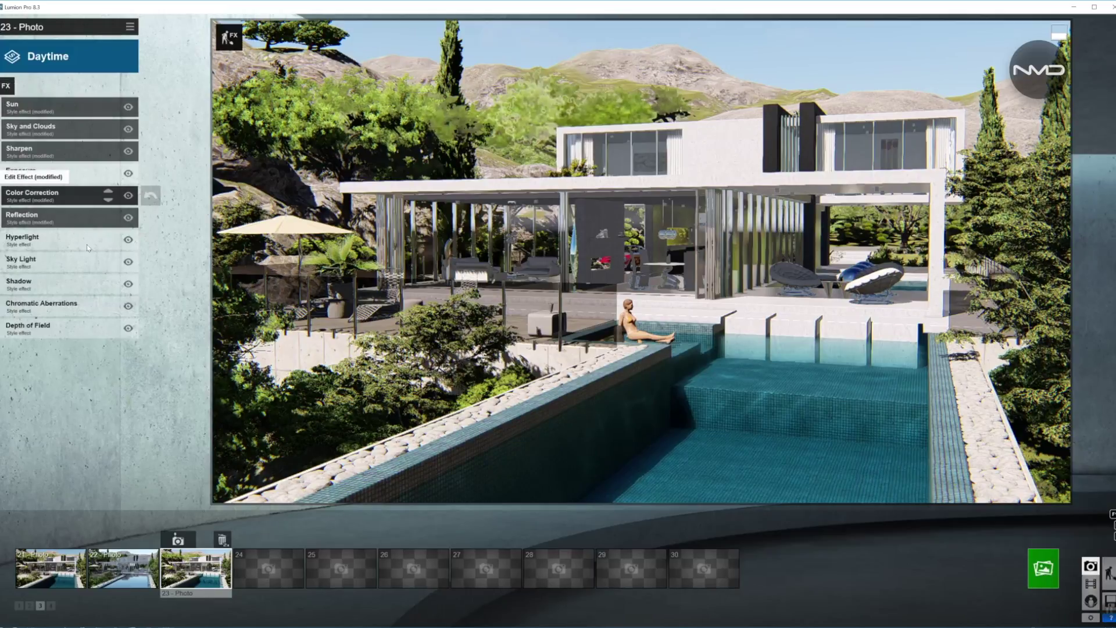
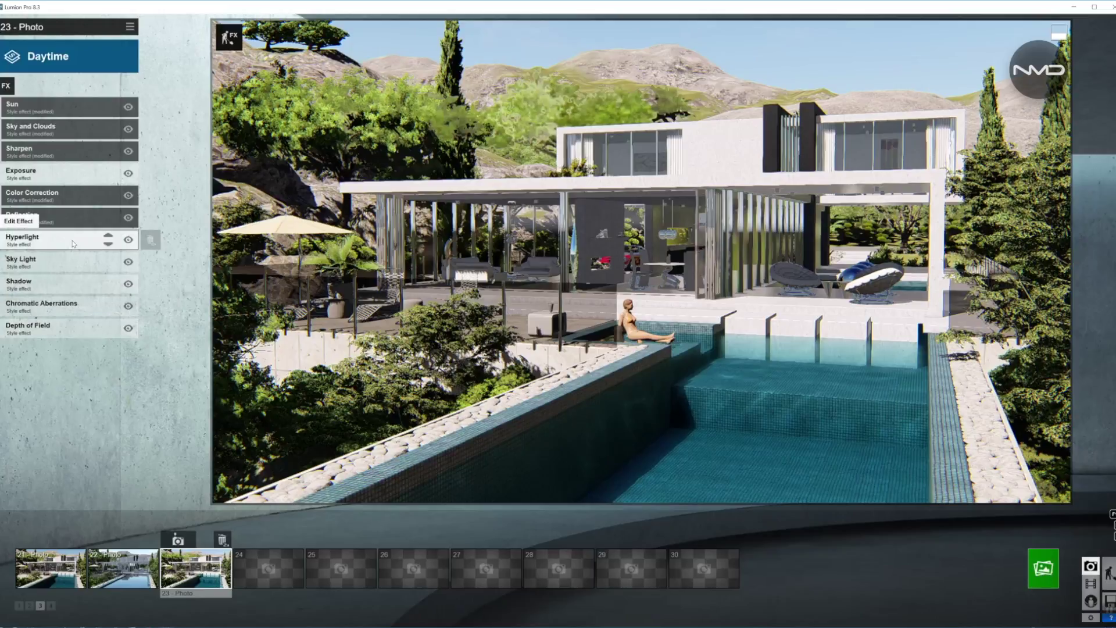
- Raise the Hyperlight effect's amount to its maximum
mouse_move(69, 269)
click(82, 239)
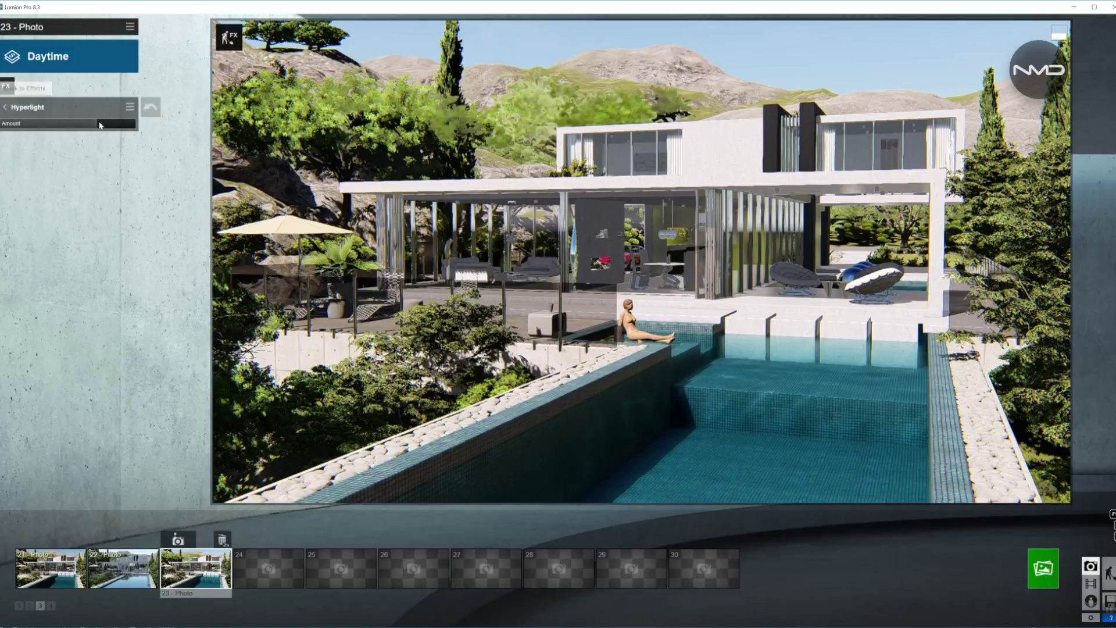
mouse_move(99, 125)
drag(107, 125, 137, 124)
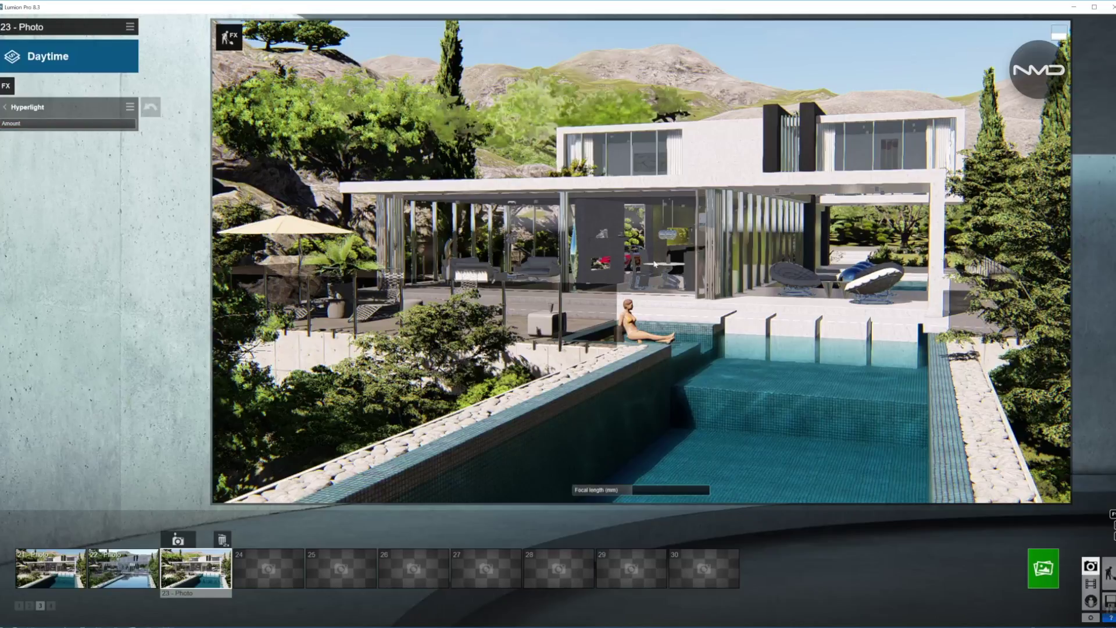
click(9, 108)
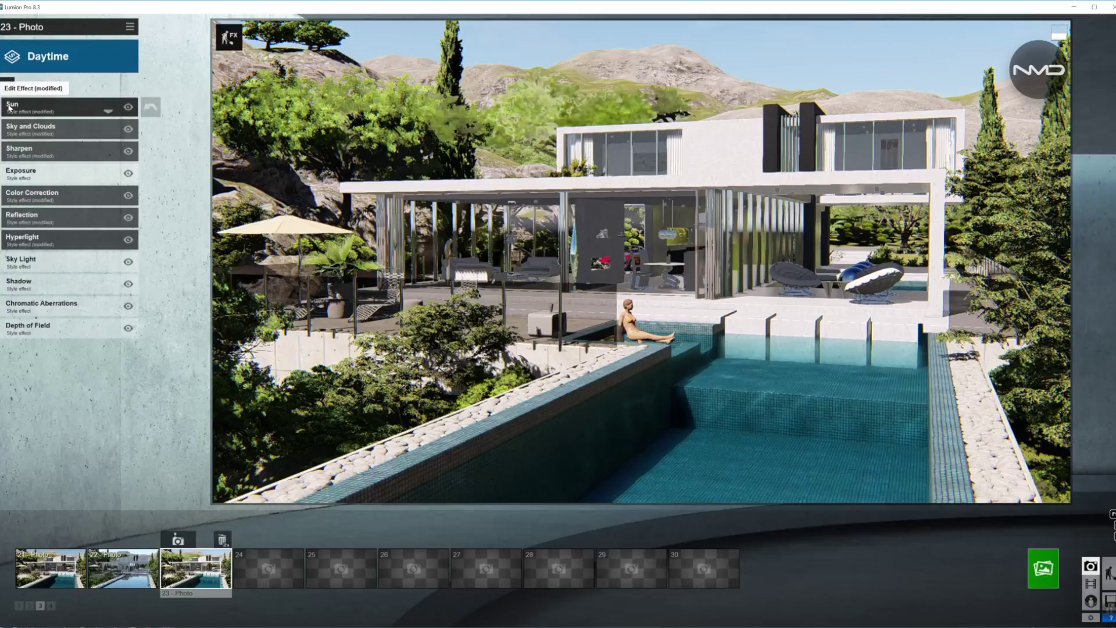
- In the Sky Light effect, enable planar and projected reflections, use High render quality and lower the brightness to about a quarter of its range
click(67, 263)
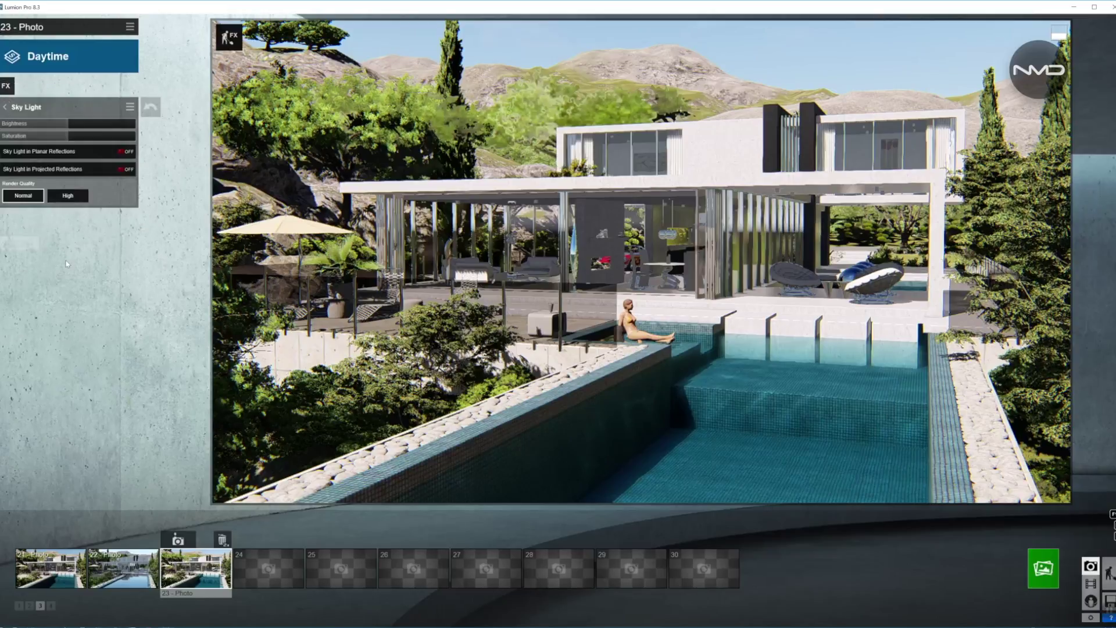
click(122, 152)
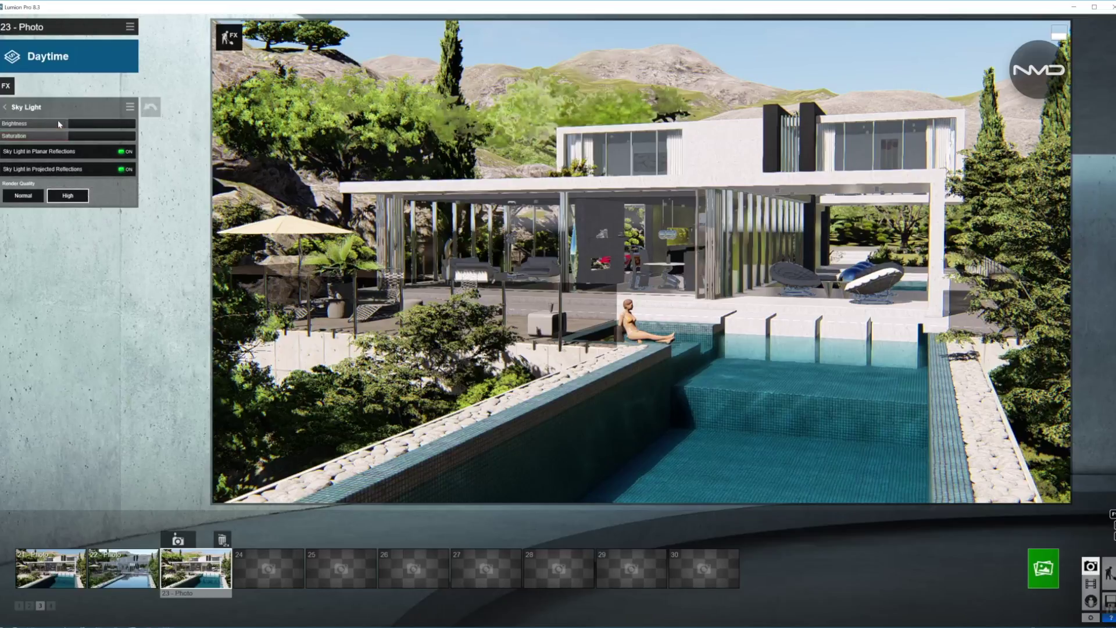
drag(58, 122, 38, 125)
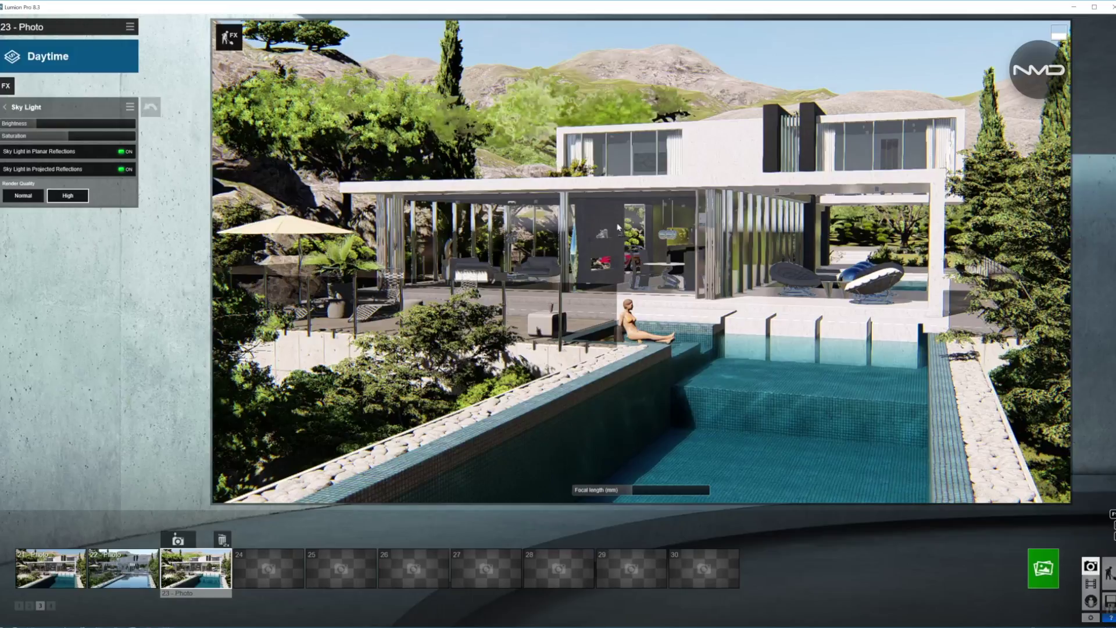
mouse_move(36, 125)
click(5, 107)
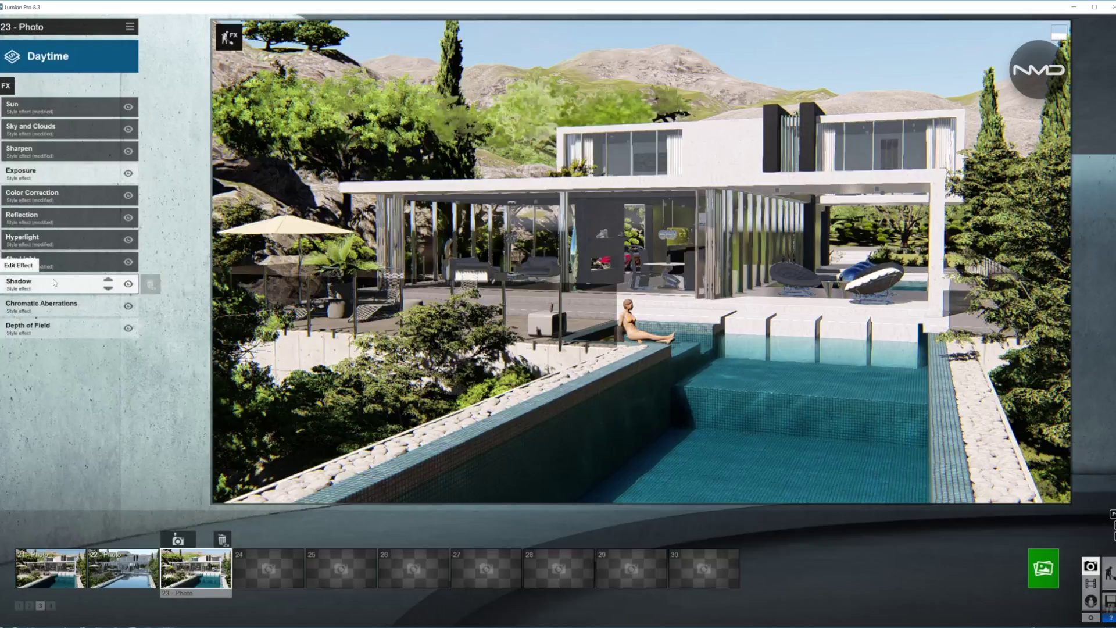
- Fine-tune the Shadow effect's brightness and omnishadow strength
click(53, 284)
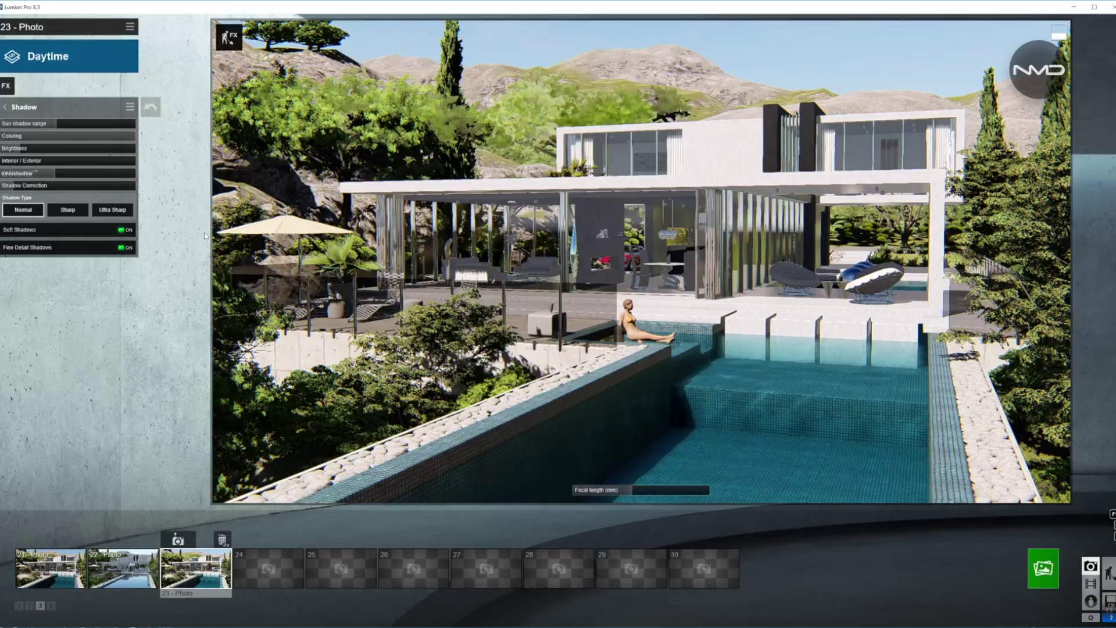
click(23, 152)
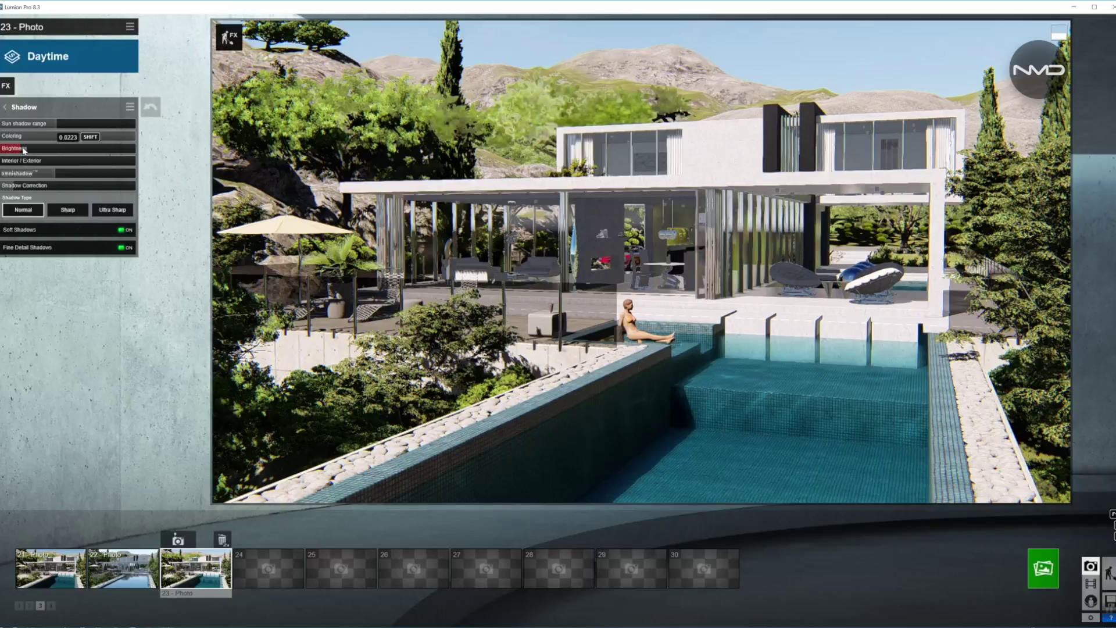
drag(25, 150, 34, 159)
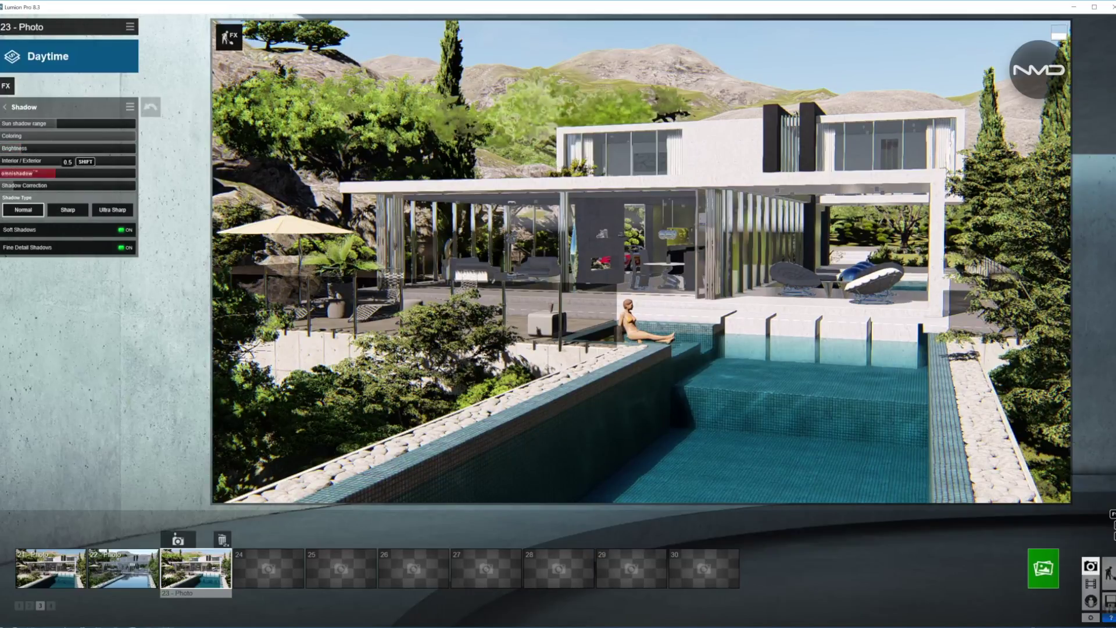
click(55, 175)
drag(57, 176, 72, 194)
click(7, 107)
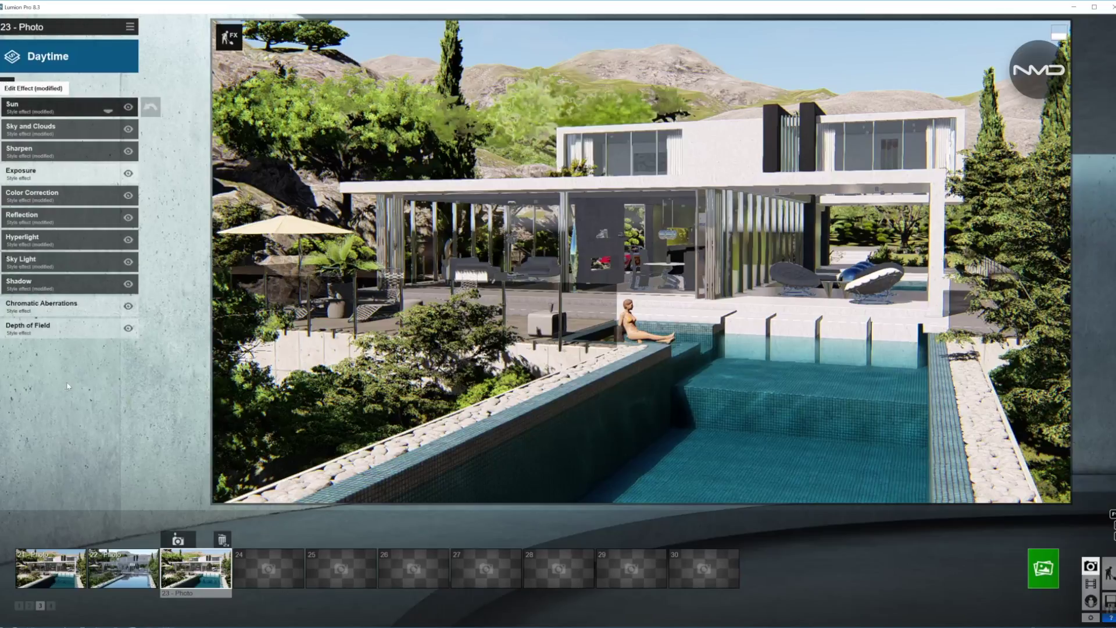
click(64, 309)
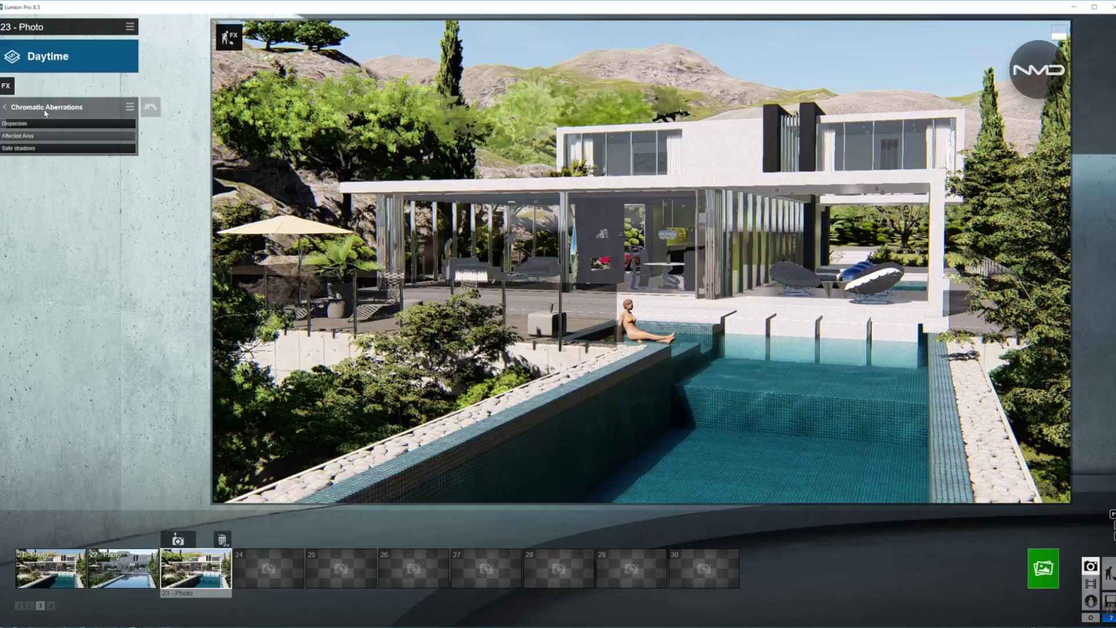
click(5, 107)
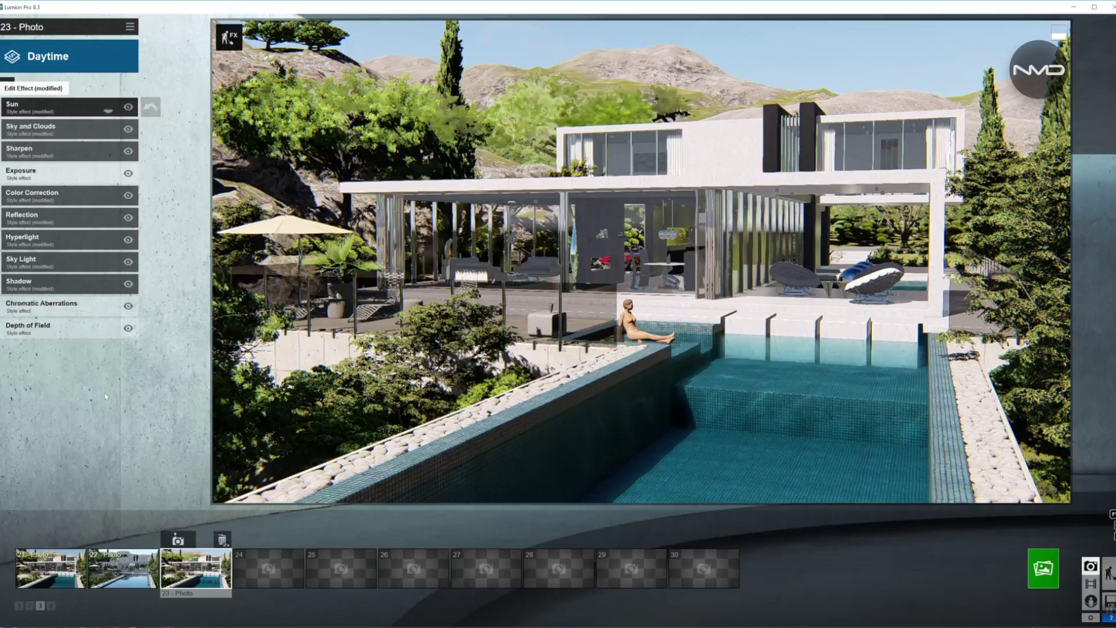
- Increase the Depth of Field effect's amount and turn on auto focus
click(67, 329)
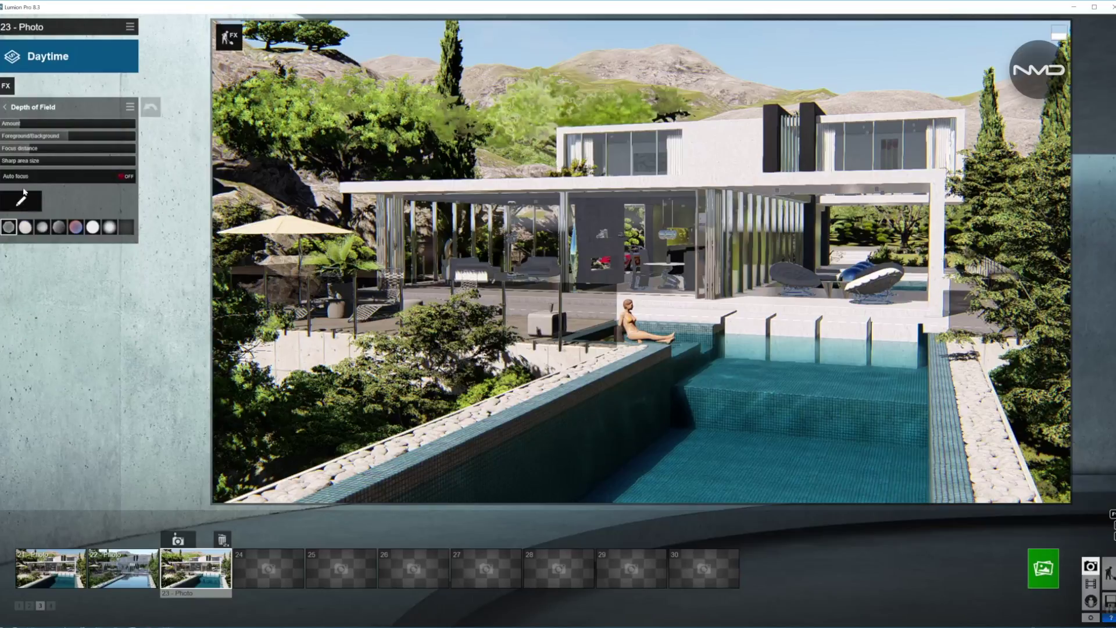
mouse_move(21, 125)
drag(42, 125, 50, 122)
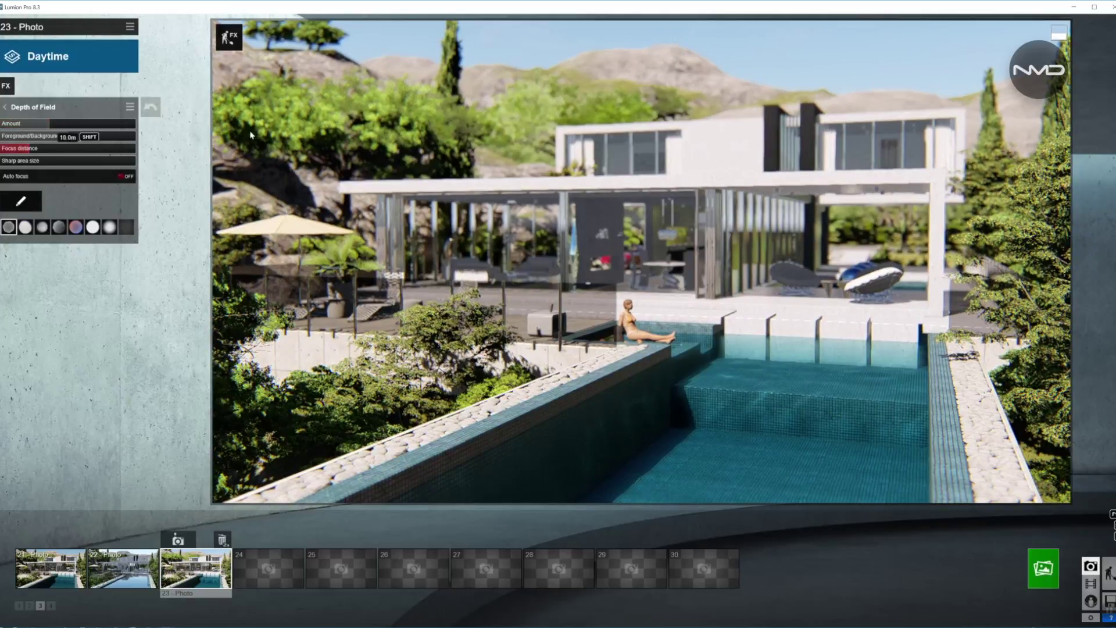
click(38, 208)
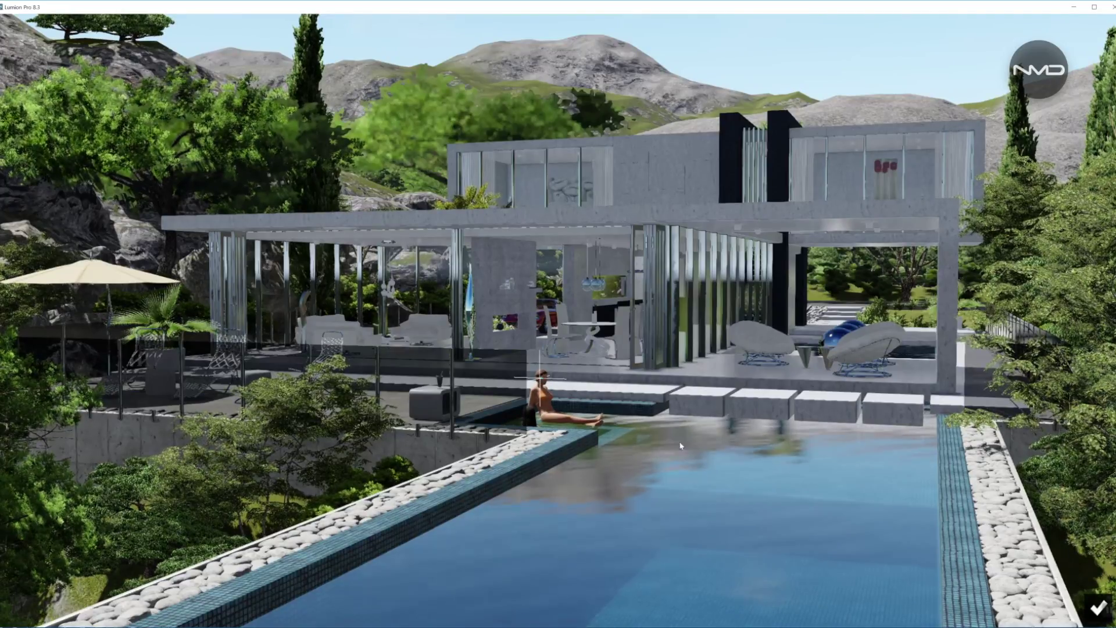
click(1097, 608)
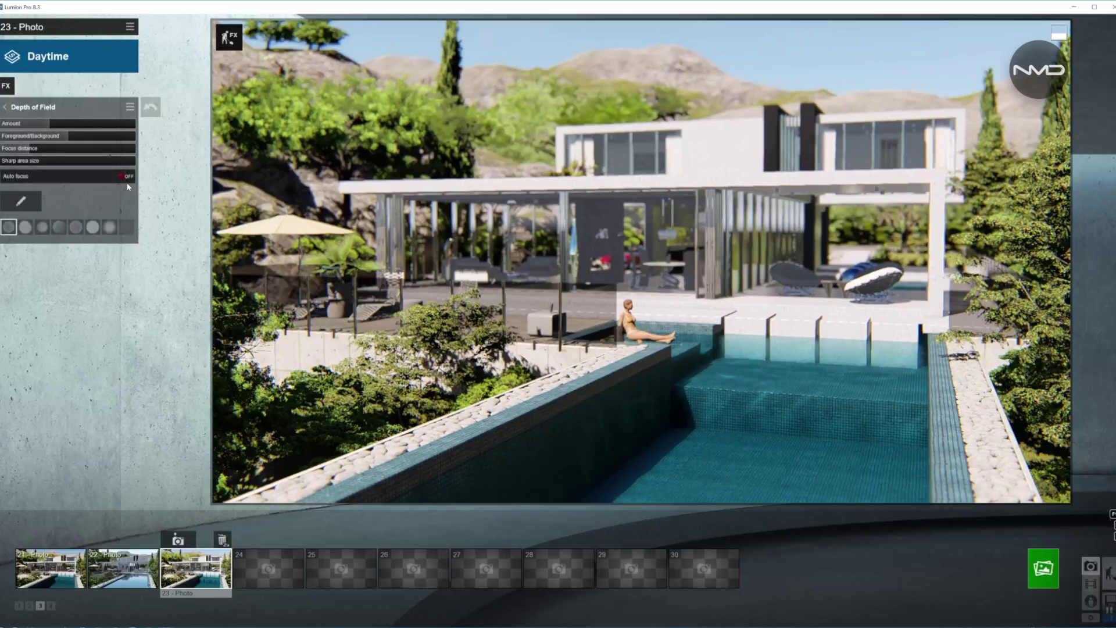
click(122, 176)
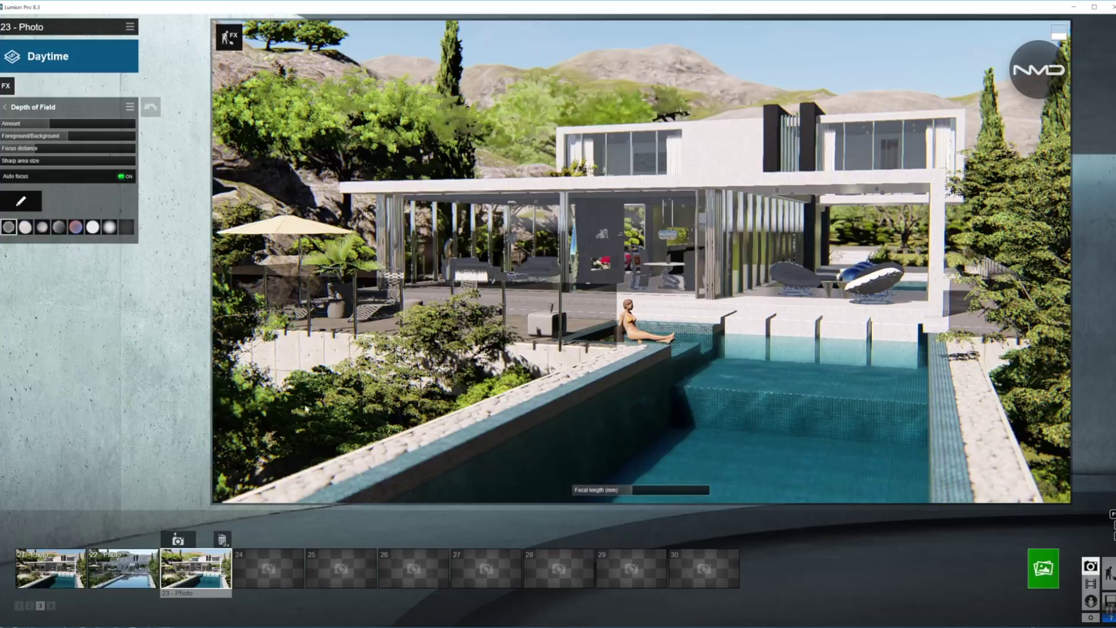
- Set the Depth of Field effect's Foreground/Background to 0.2 and raise its amount slightly
drag(64, 137, 28, 135)
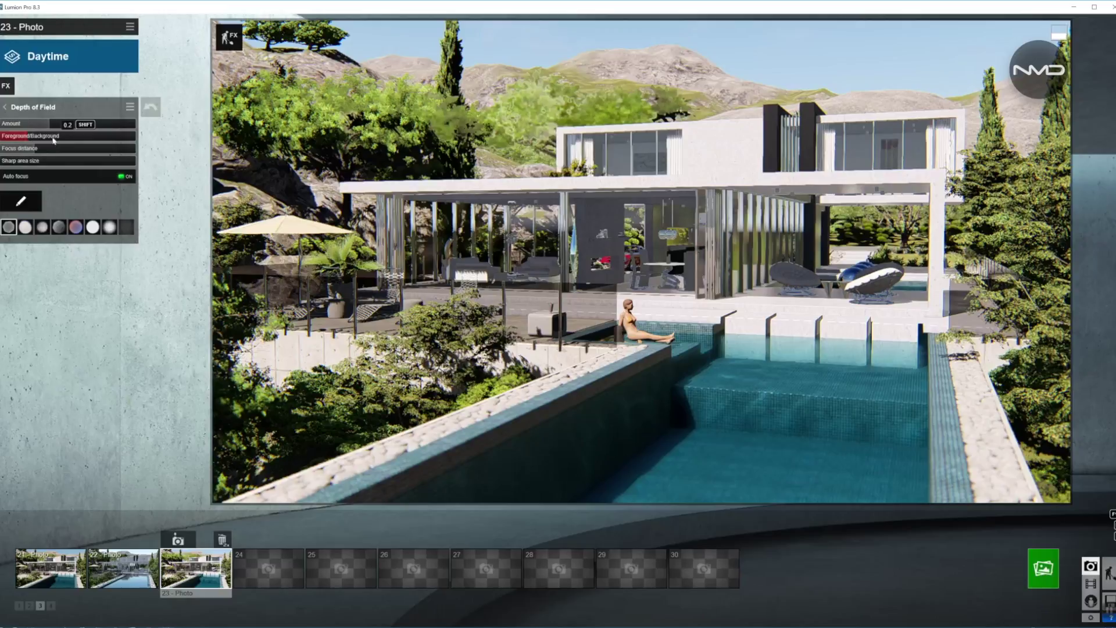
drag(53, 124, 58, 125)
mouse_move(603, 303)
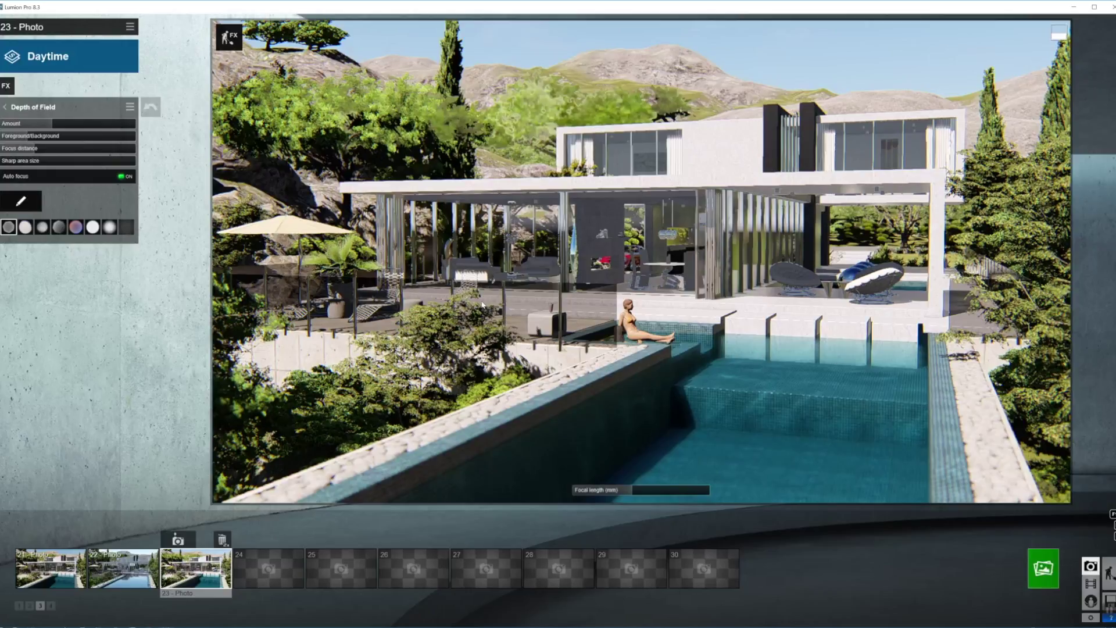
click(6, 108)
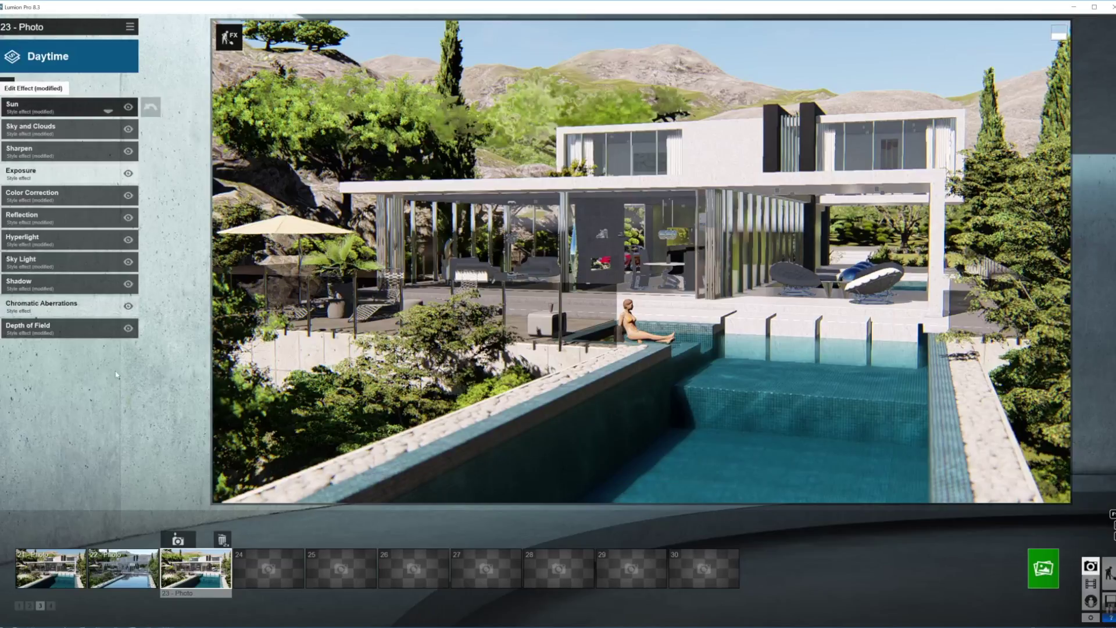
- Lower the Exposure effect's exposure to about 0.48
click(65, 177)
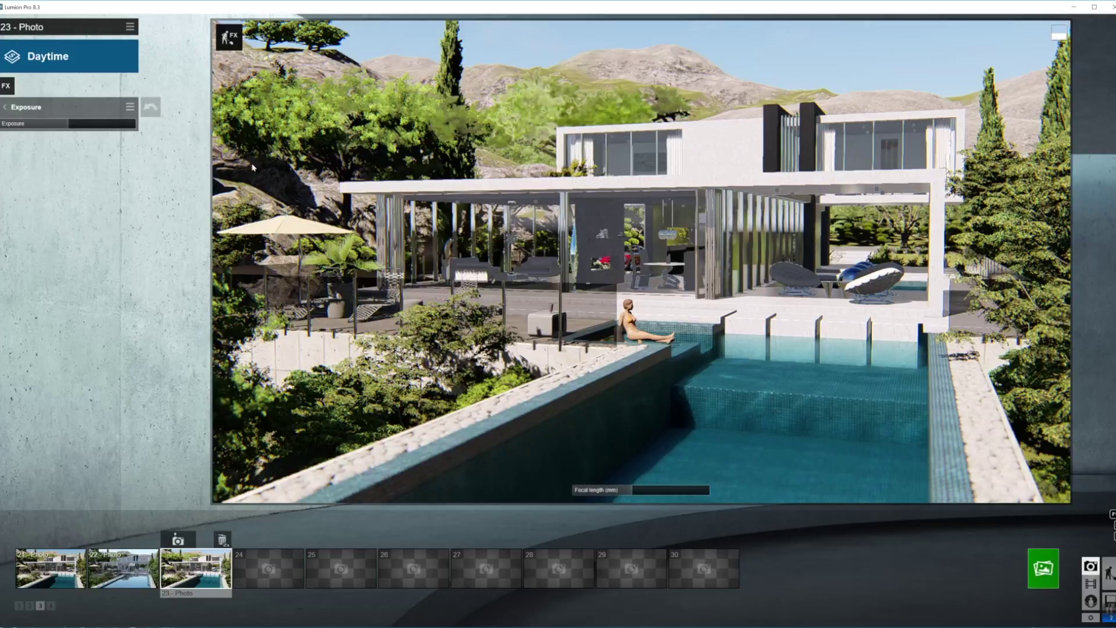
mouse_move(70, 124)
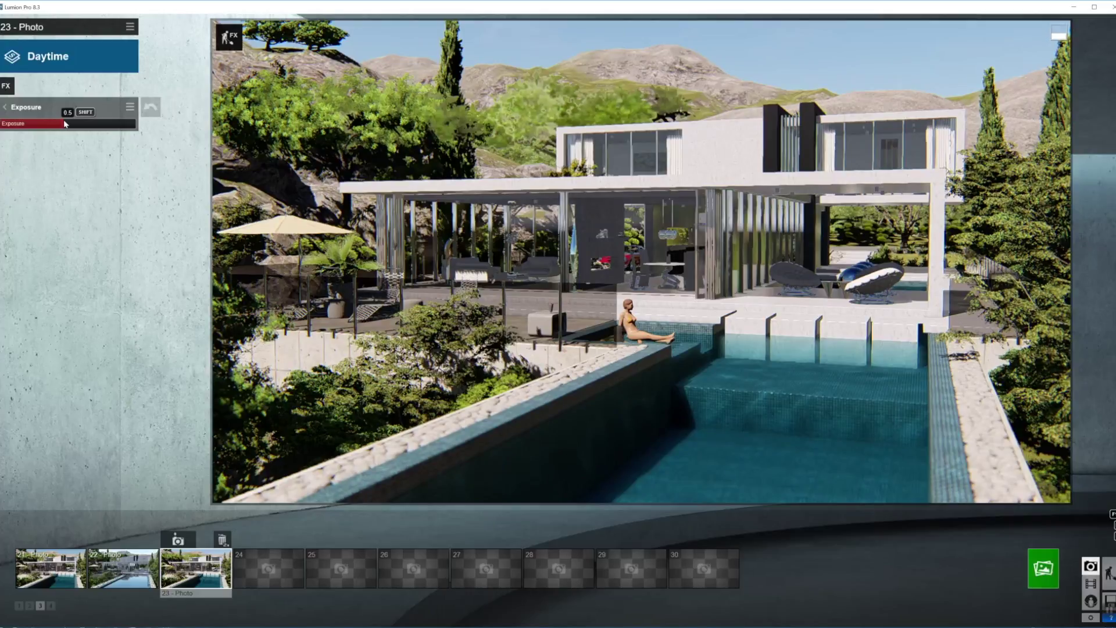
click(69, 125)
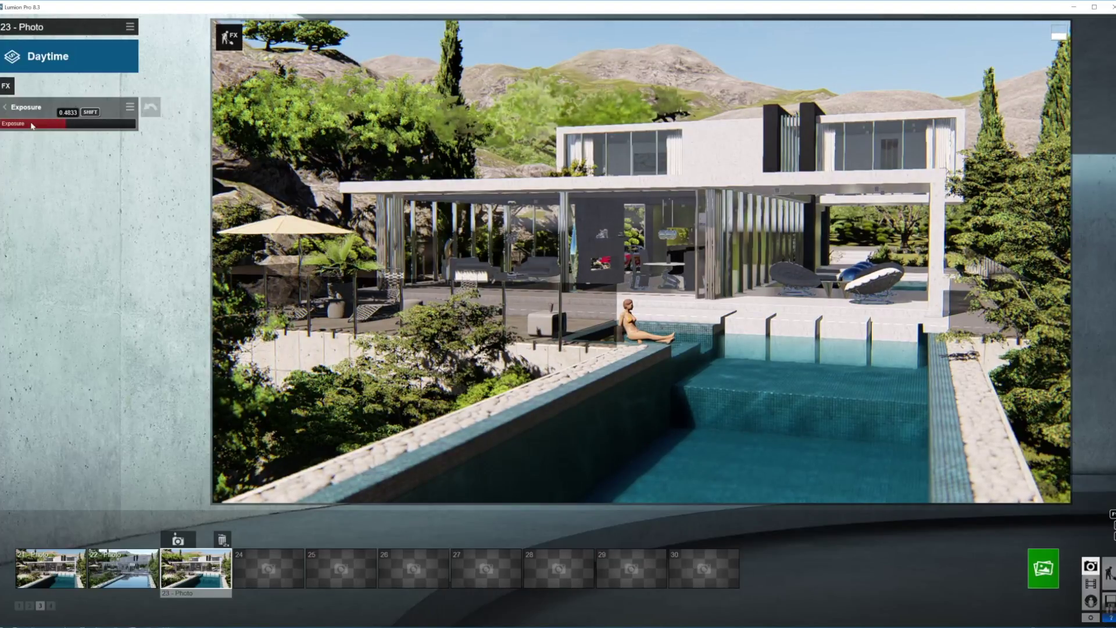
click(6, 107)
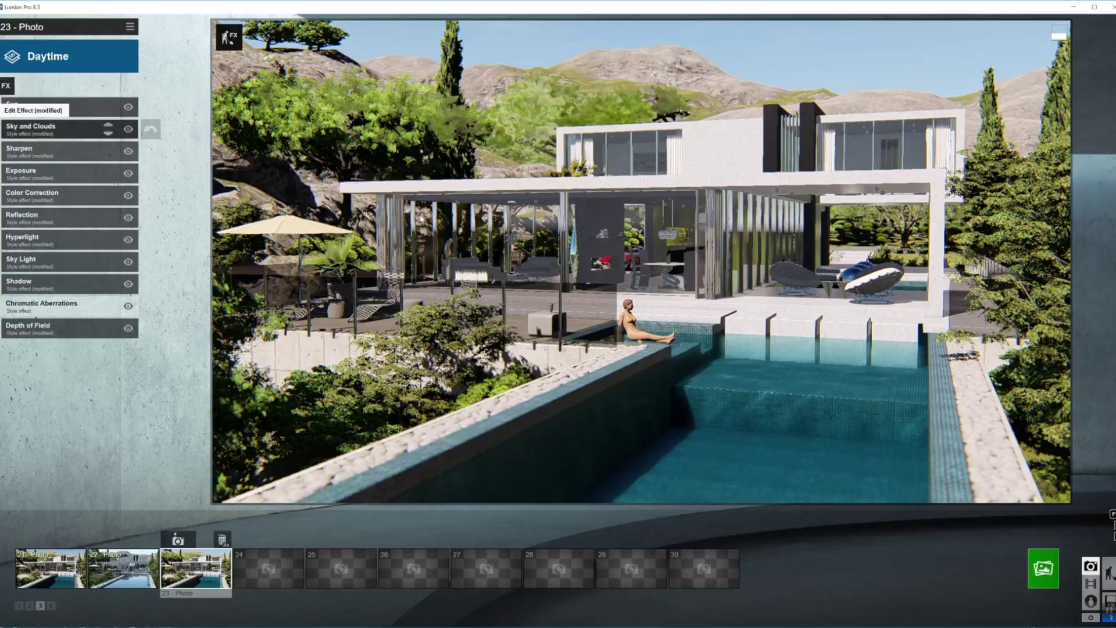
- In the Color Correction effect, fine-tune the contrast and adjust the brightness to about 0.64
click(69, 200)
mouse_move(61, 174)
shift+drag(59, 173, 89, 162)
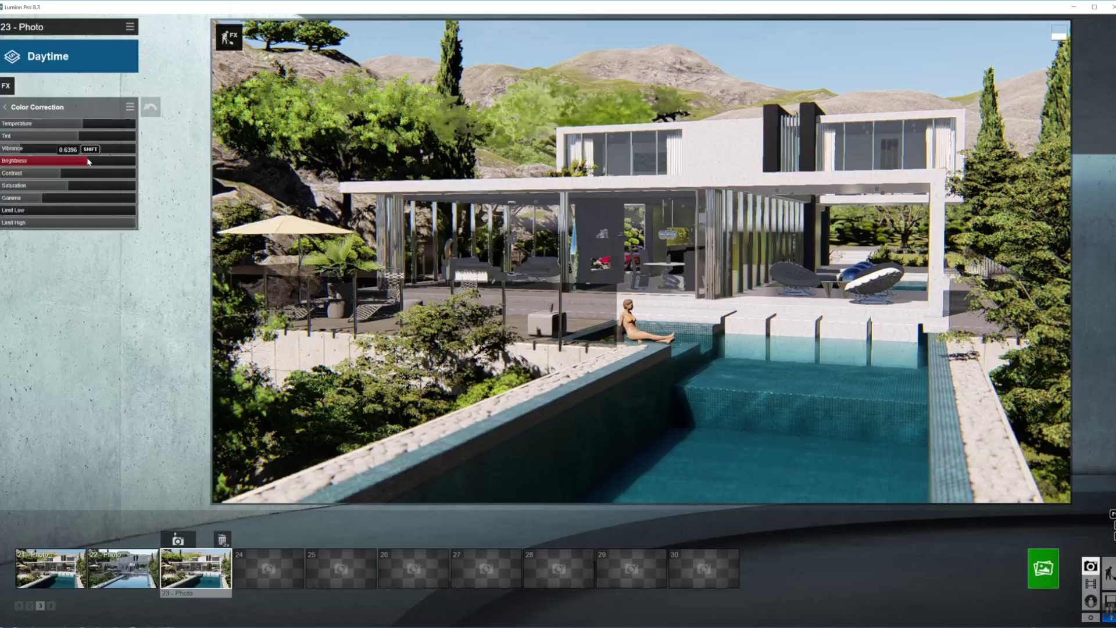